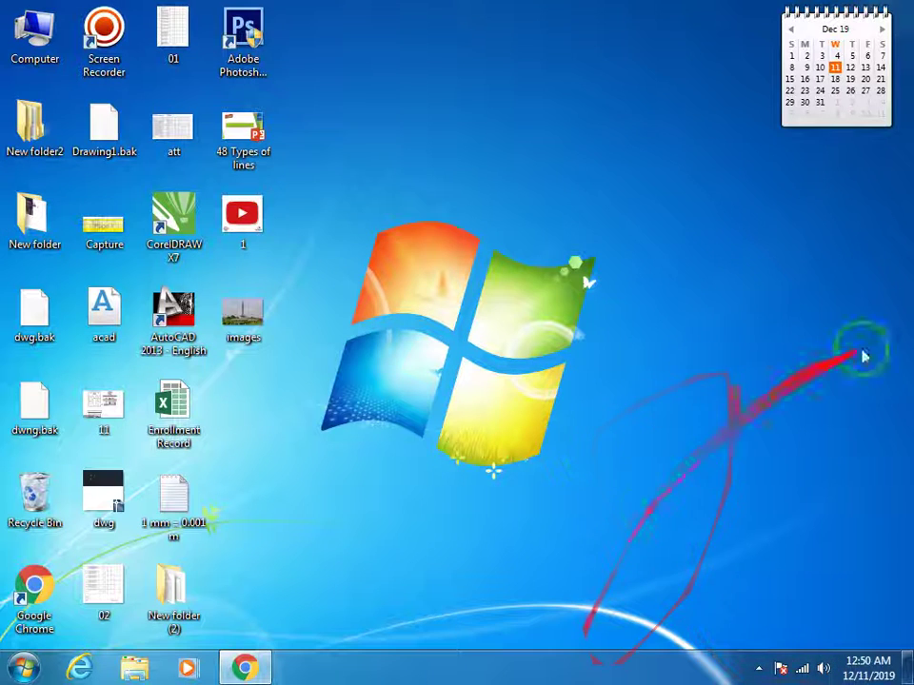
Switch to Google Chrome and look over the uploaded videos of the Get Knowledge YouTube channel
right_click(430, 366)
left_click(510, 410)
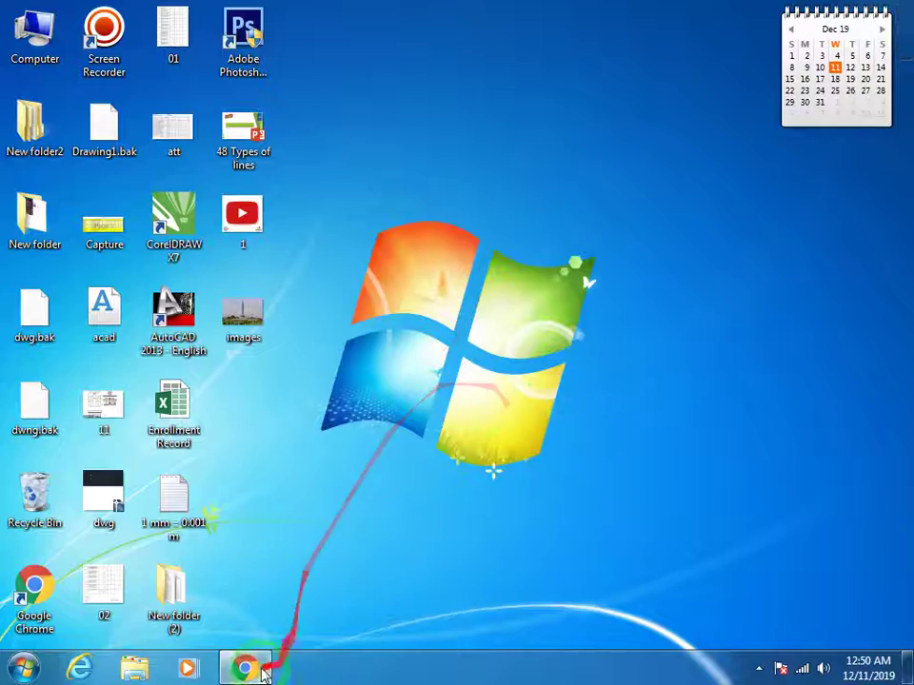
left_click(250, 670)
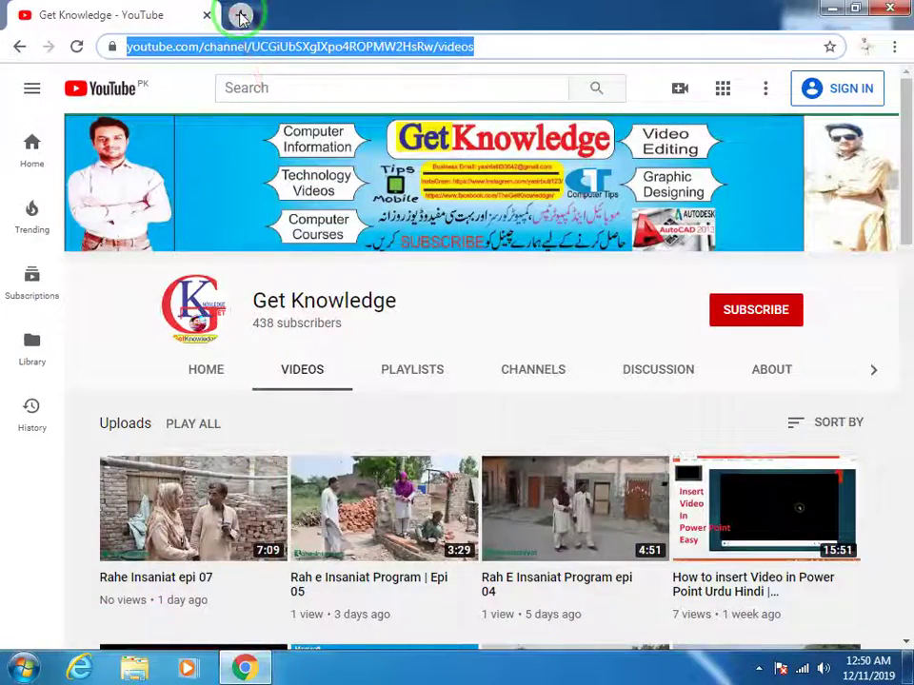
scroll(245, 261, "down", 3)
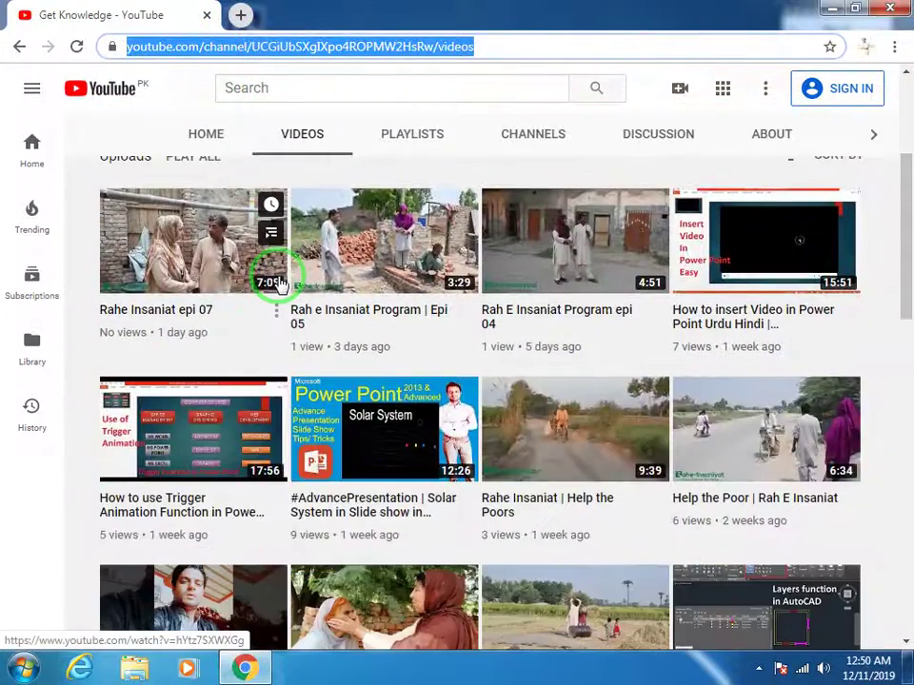
scroll(278, 283, "up", 3)
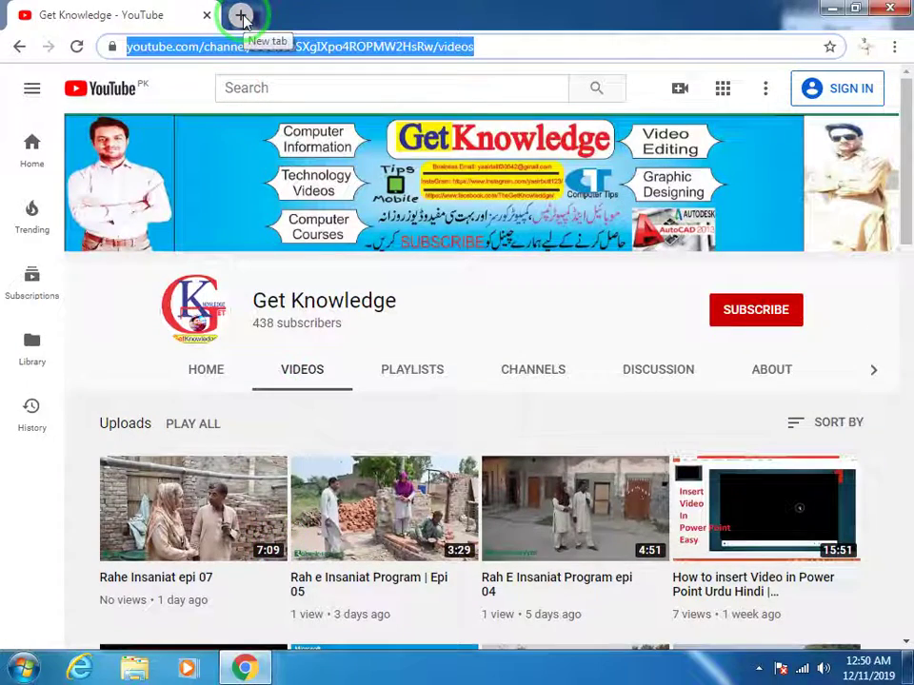
Open the site getknowledgebyyasir2.000webhostapp.com in a new browser tab and look over its home page and navigation menu
left_click(242, 15)
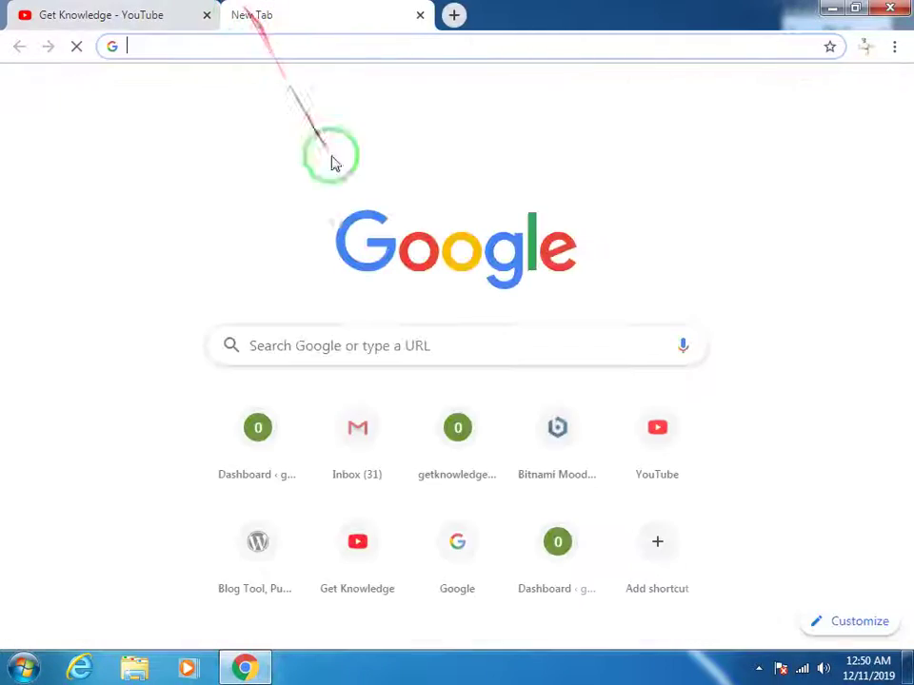
left_click(108, 16)
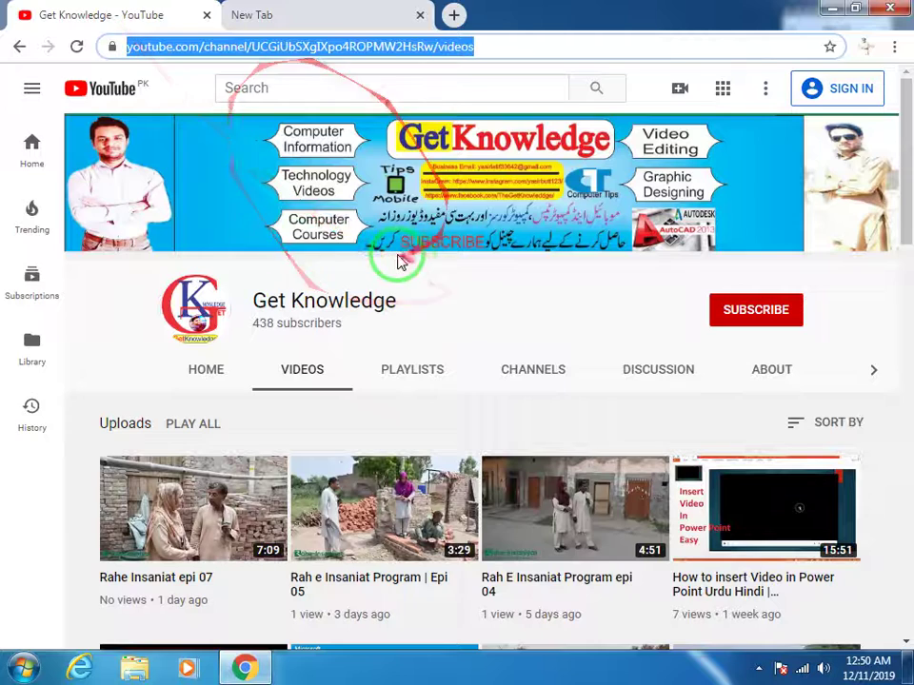
left_click(319, 17)
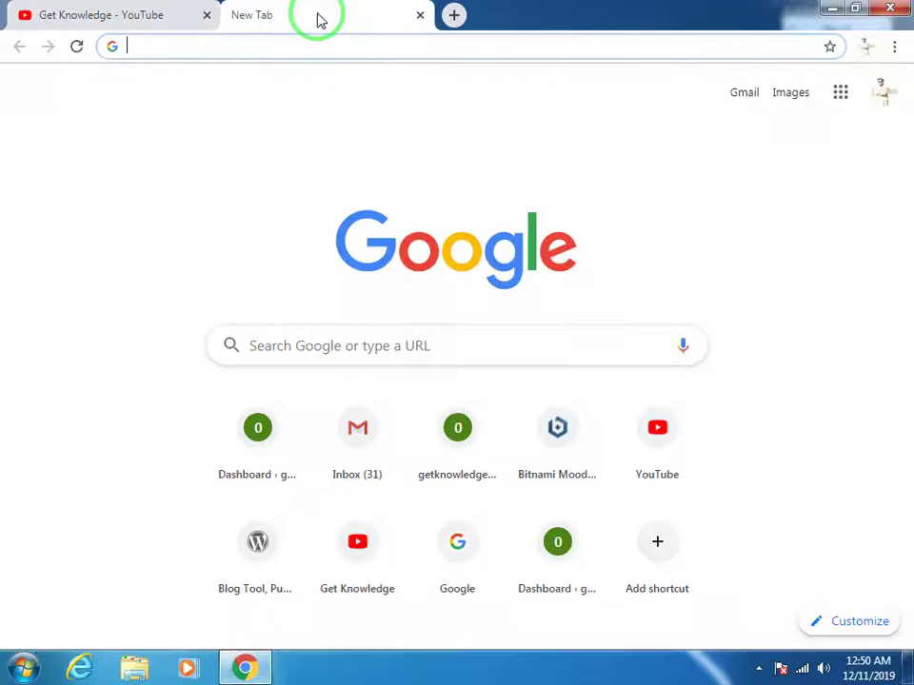
left_click(143, 21)
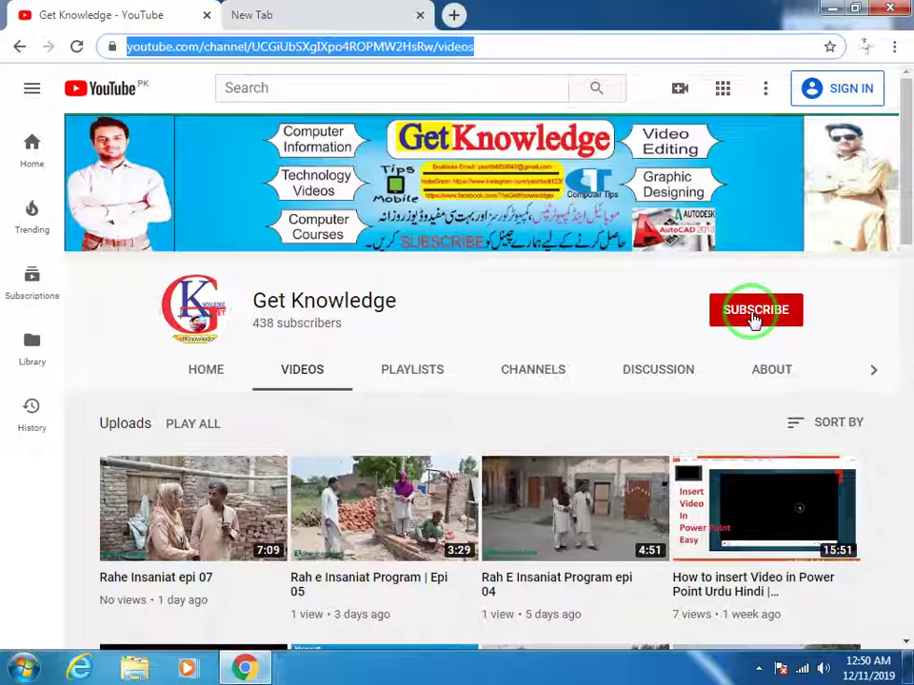
left_click(286, 17)
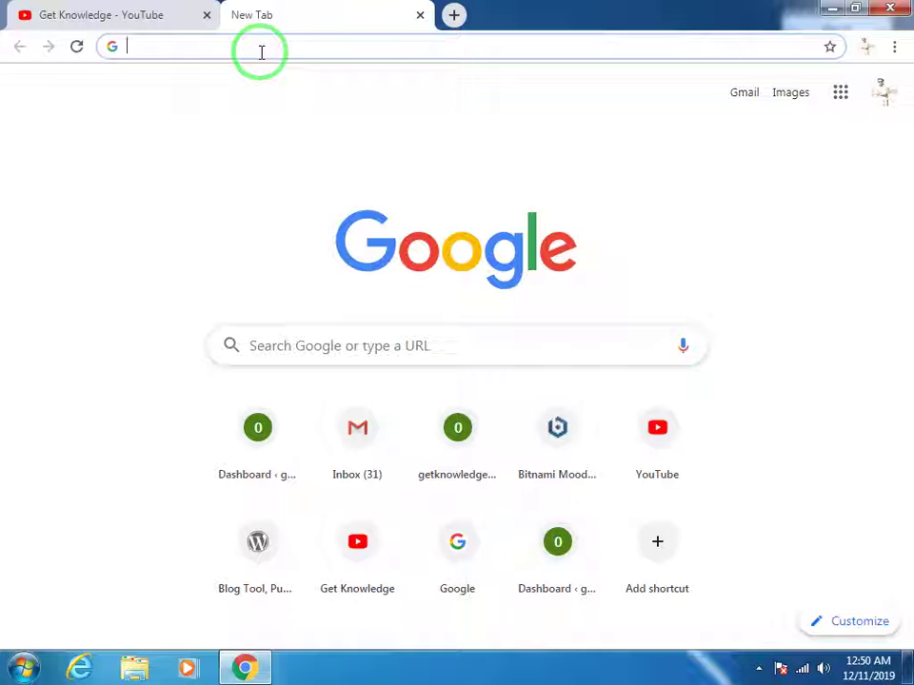
type("get")
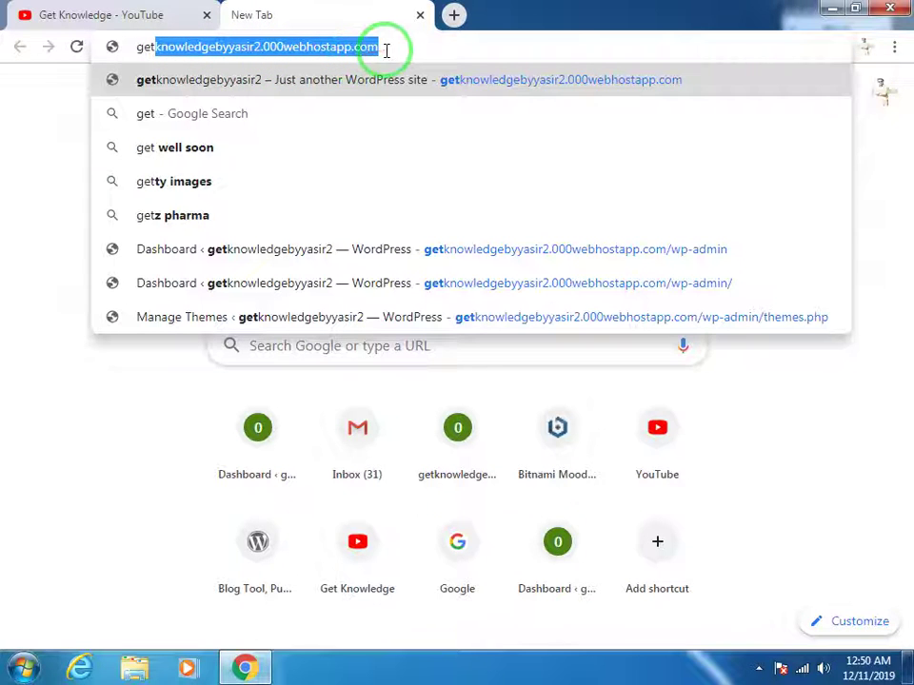
left_click_drag(386, 50, 134, 44)
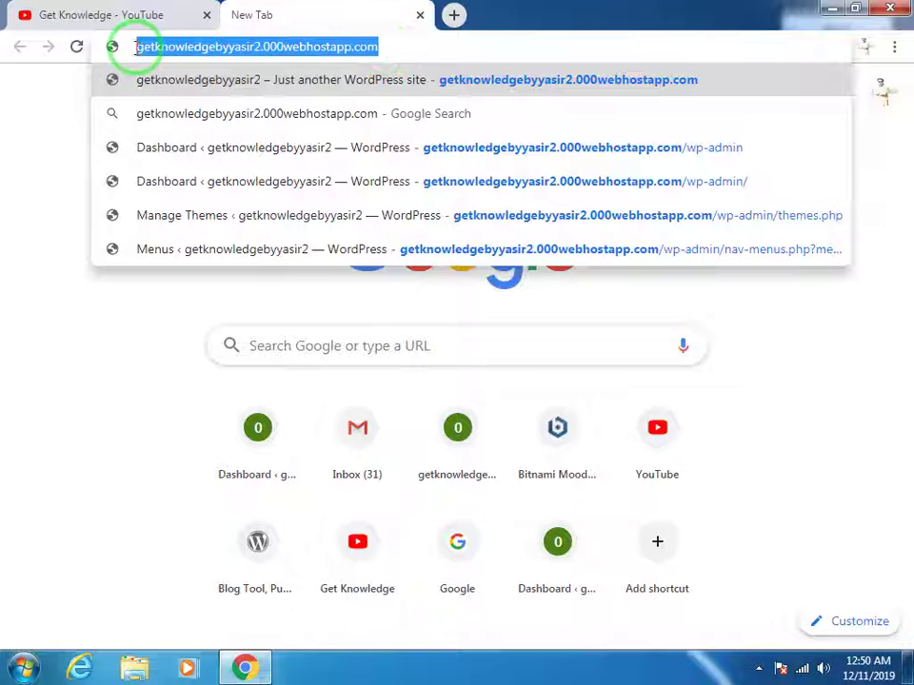
key("Return")
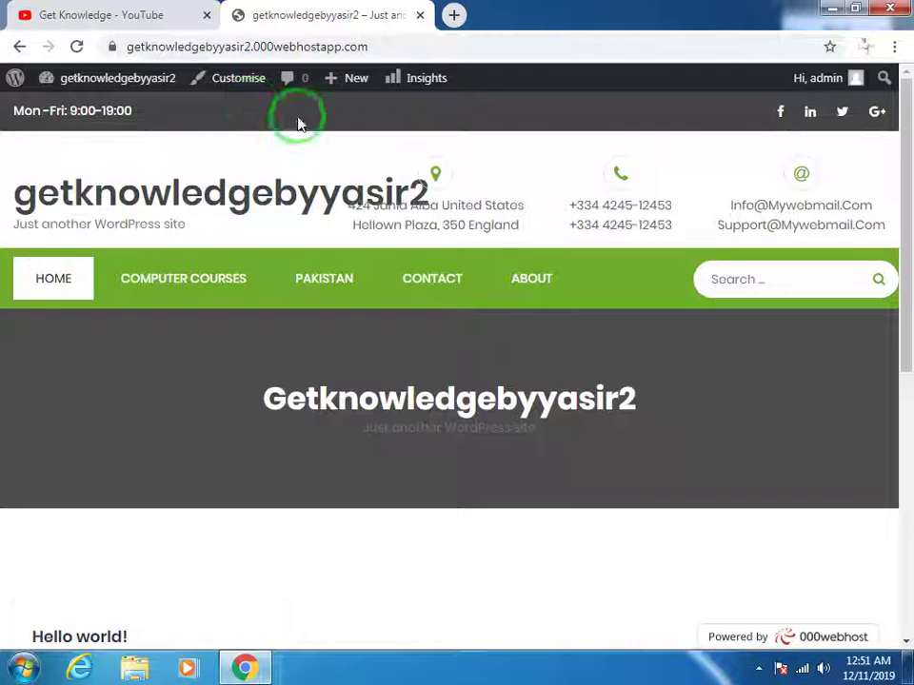
scroll(504, 169, "down", 5)
scroll(504, 170, "up", 6)
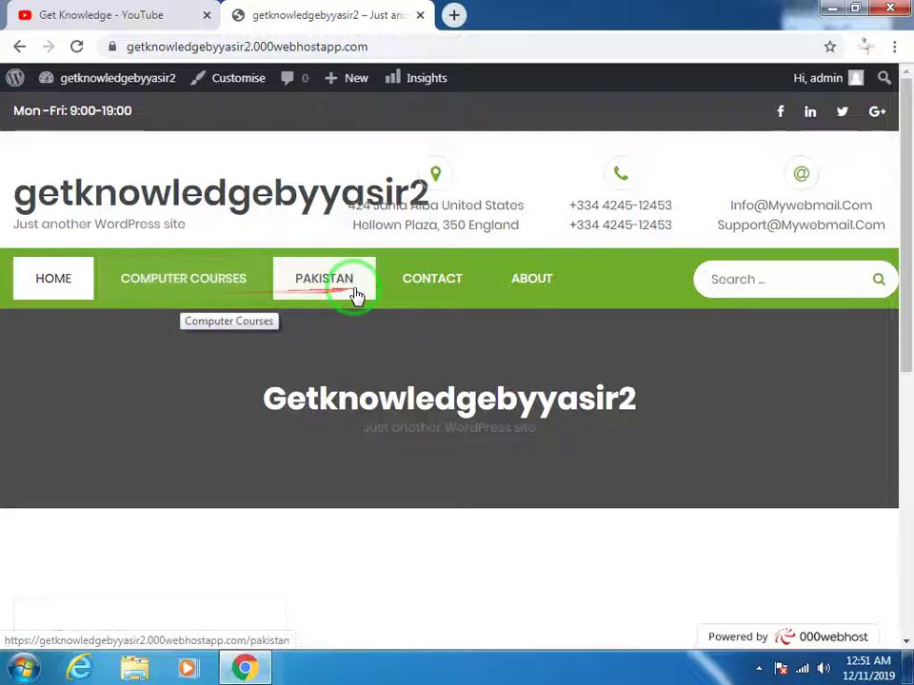
left_click(324, 293)
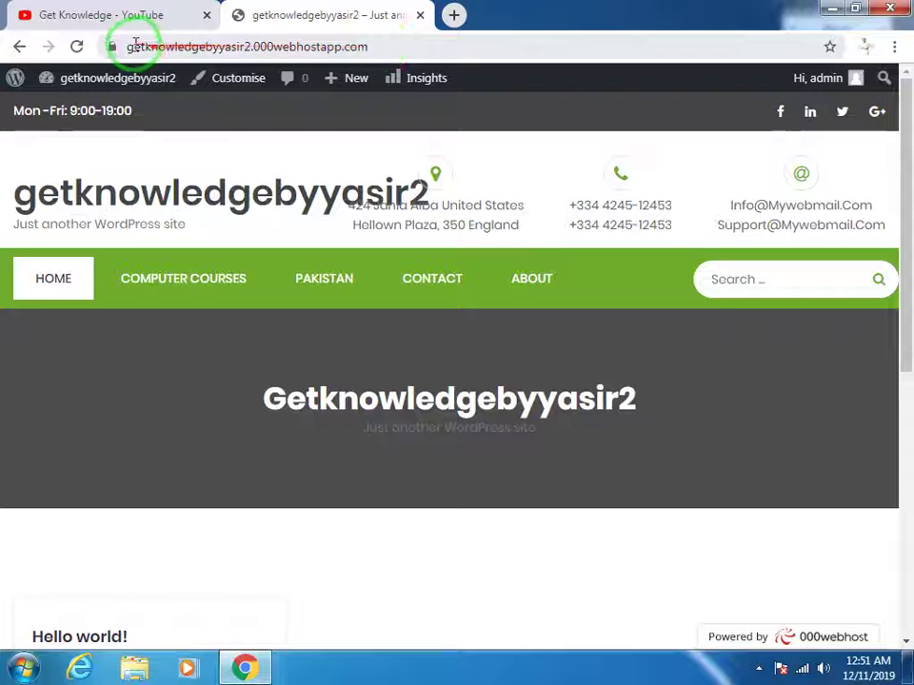
Open the site's WordPress dashboard by adding /wp-admin to its address, and close the Cyber Monday Sale banner
left_click_drag(445, 44, 123, 49)
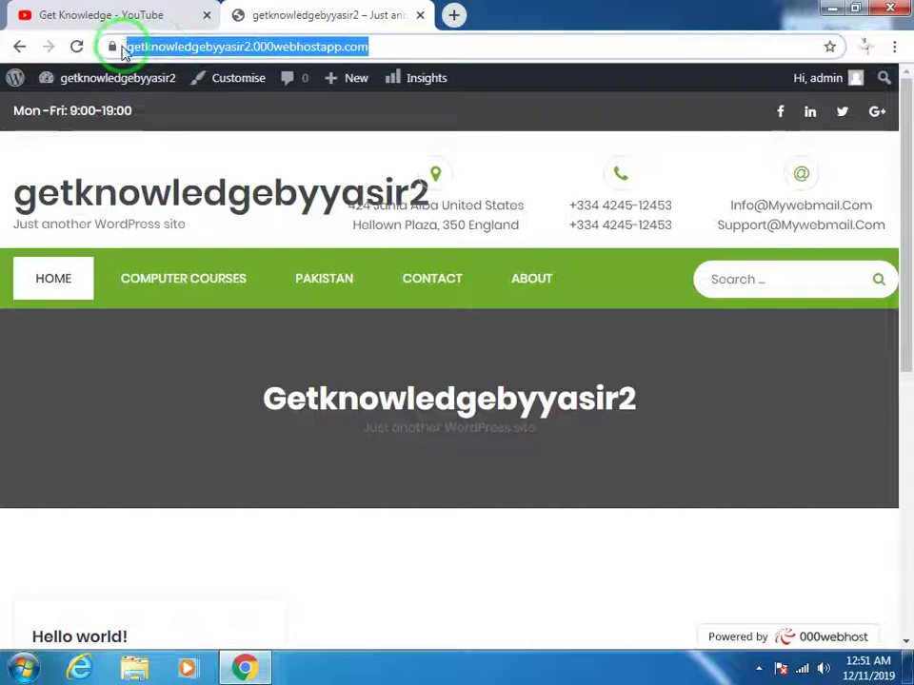
left_click(453, 52)
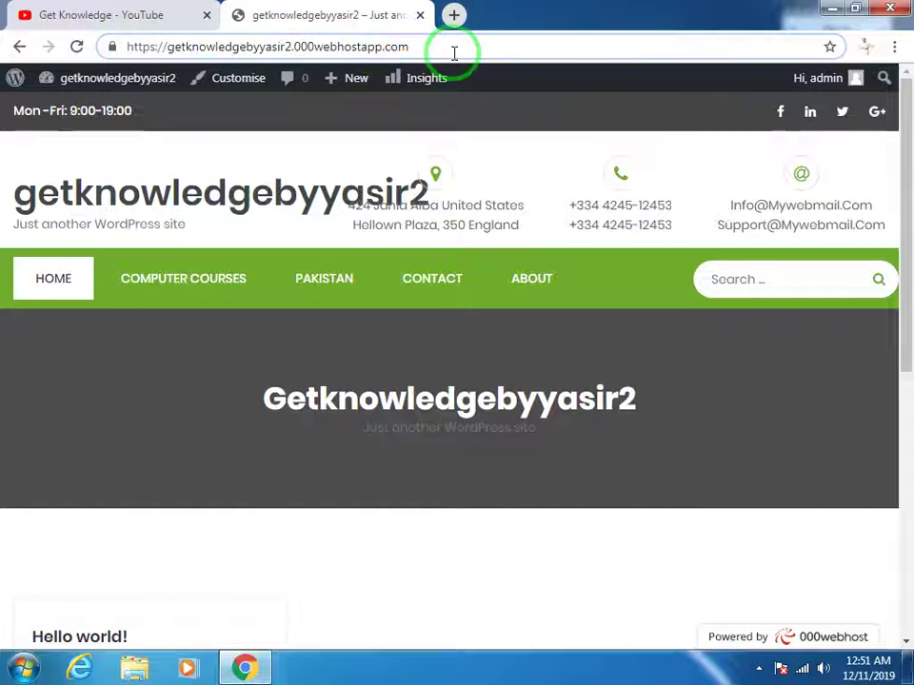
type("/")
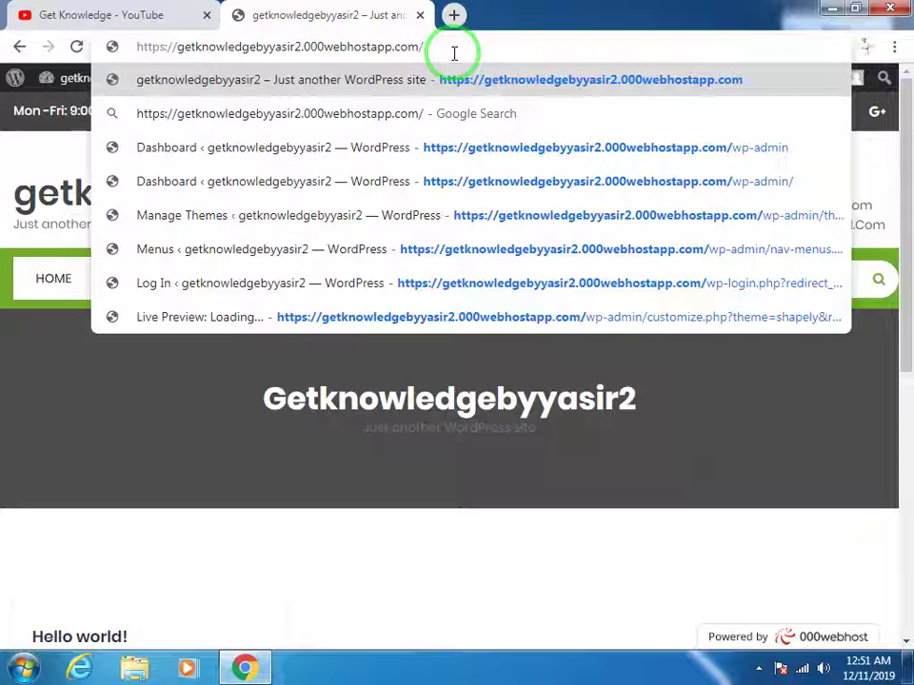
type("w")
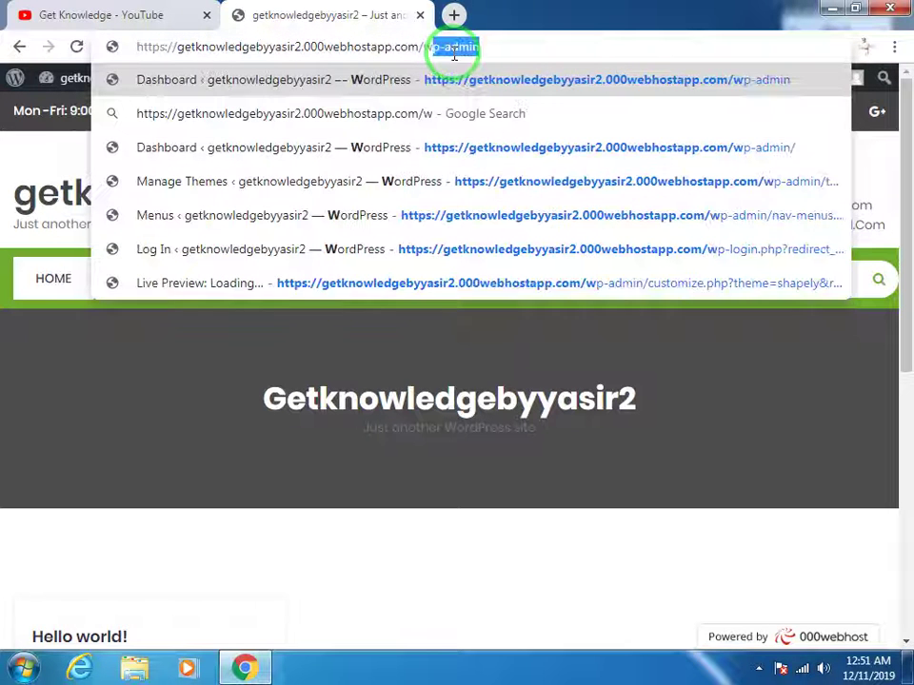
type("p-admin")
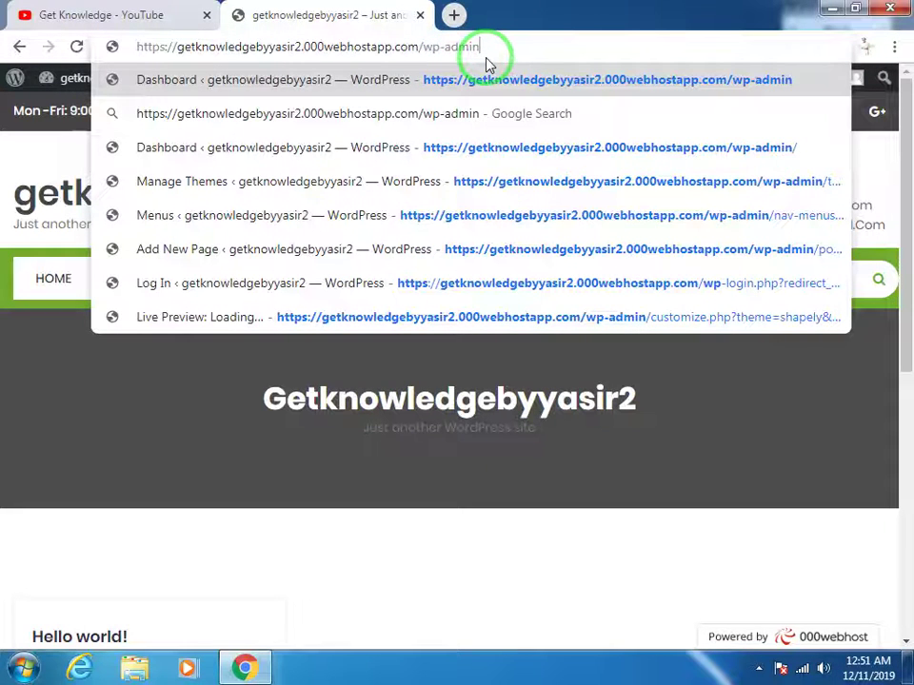
key("Return")
left_click_drag(485, 61, 312, 140)
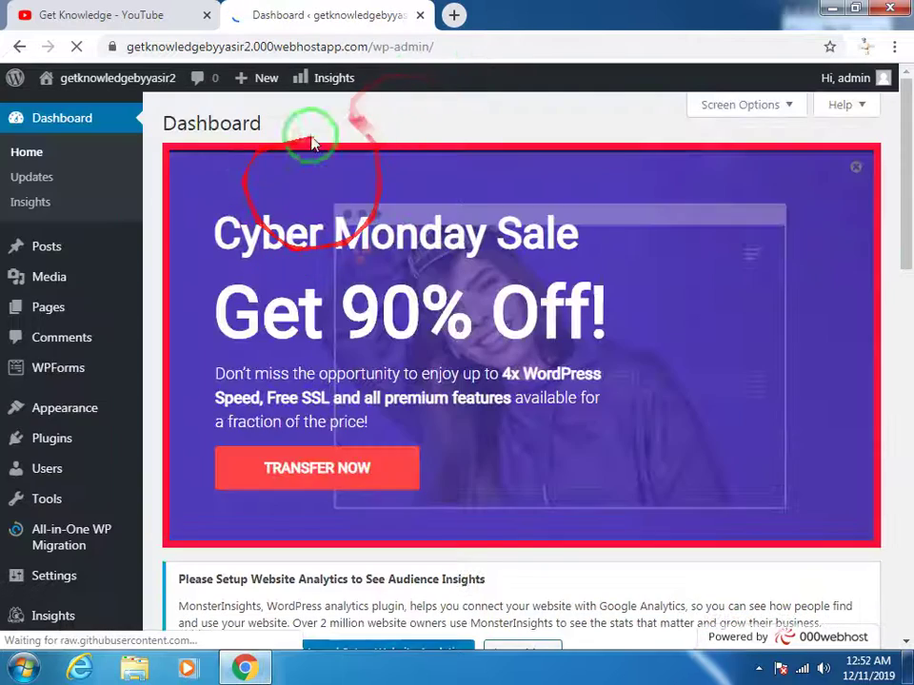
left_click(857, 169)
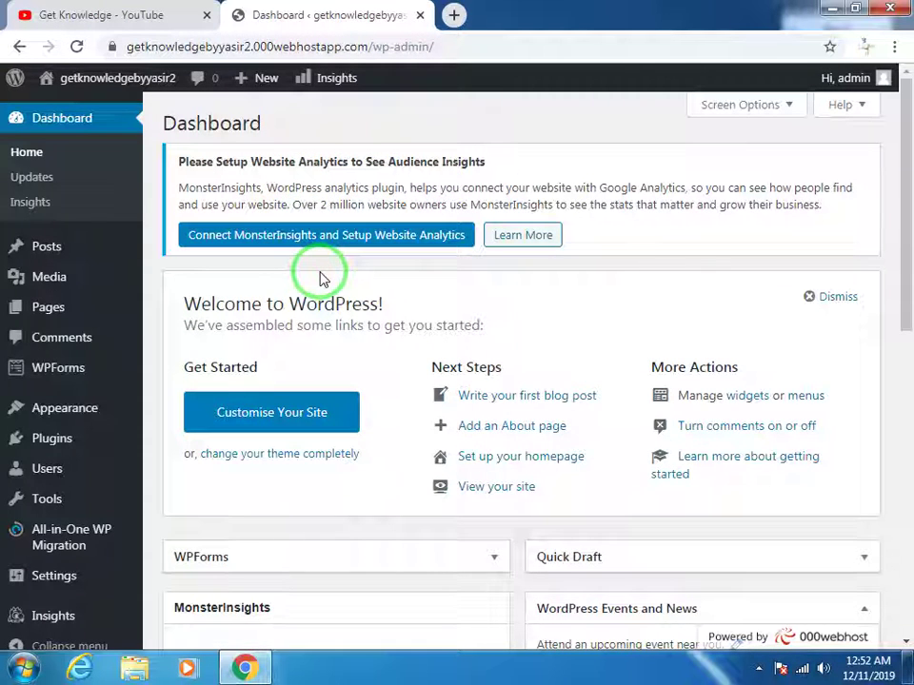
Open the list of all pages in the WordPress admin and close the sale banner above it
scroll(325, 274, "down", 3)
scroll(326, 274, "up", 3)
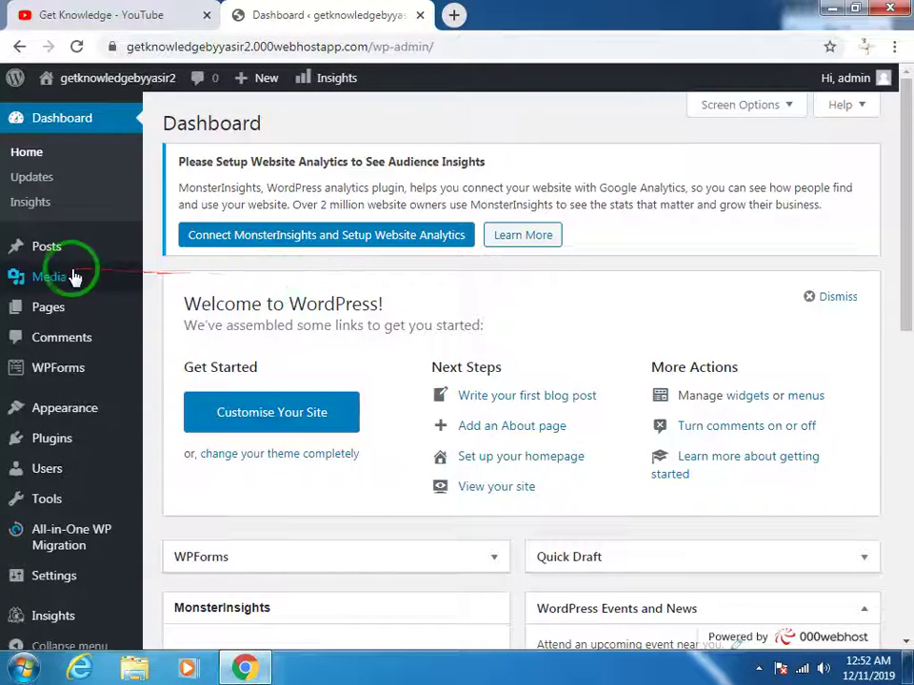
scroll(81, 278, "down", 1)
mouse_move(75, 291)
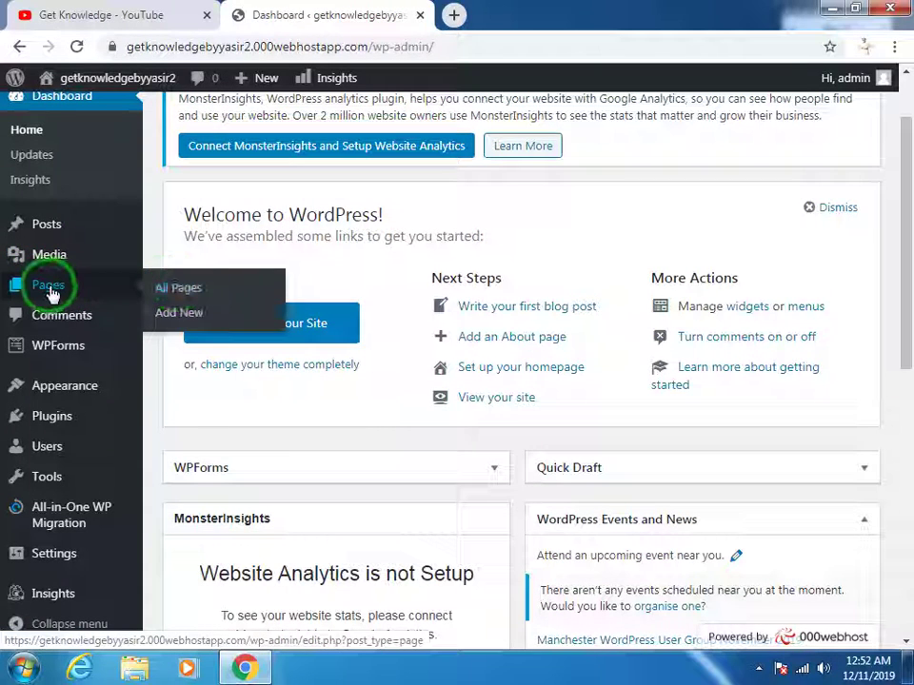
left_click(172, 295)
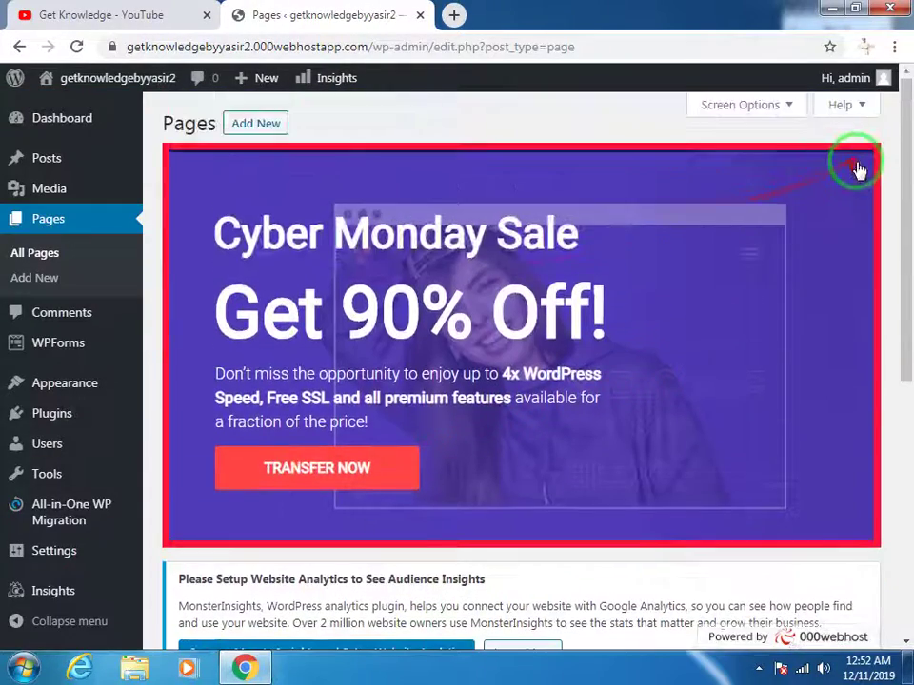
left_click(857, 169)
scroll(476, 248, "down", 1)
mouse_move(214, 387)
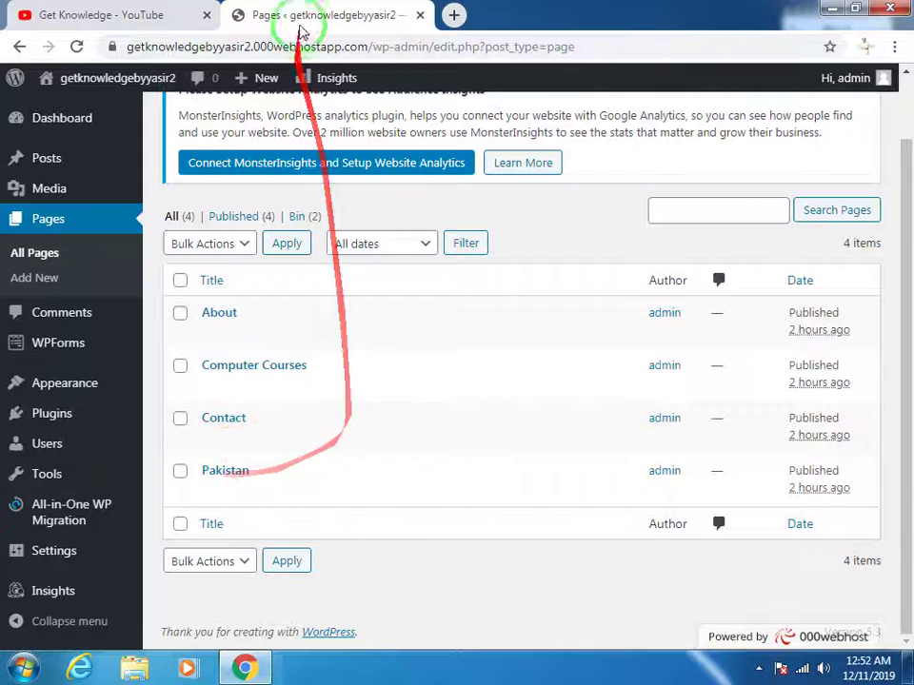
Open the live site in a separate browser tab and compare its navigation menu with the admin's list of pages
scroll(230, 180, "up", 1)
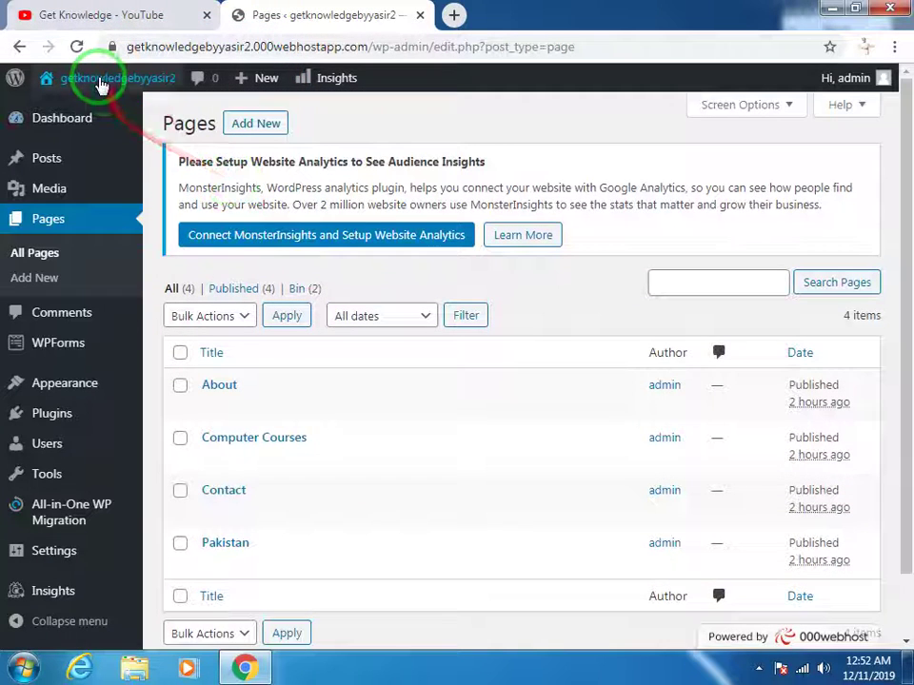
right_click(102, 84)
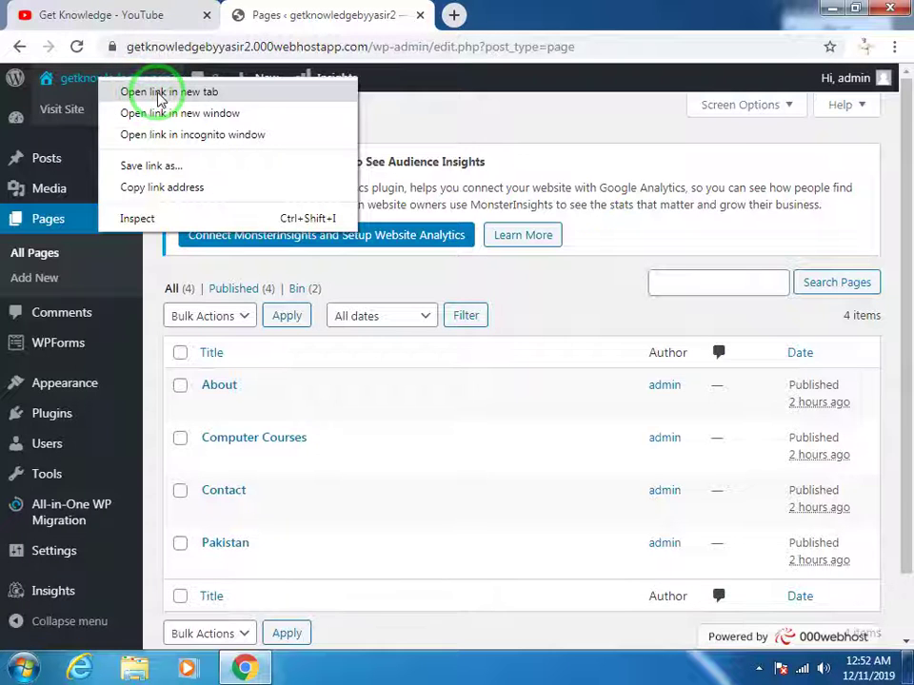
left_click(159, 95)
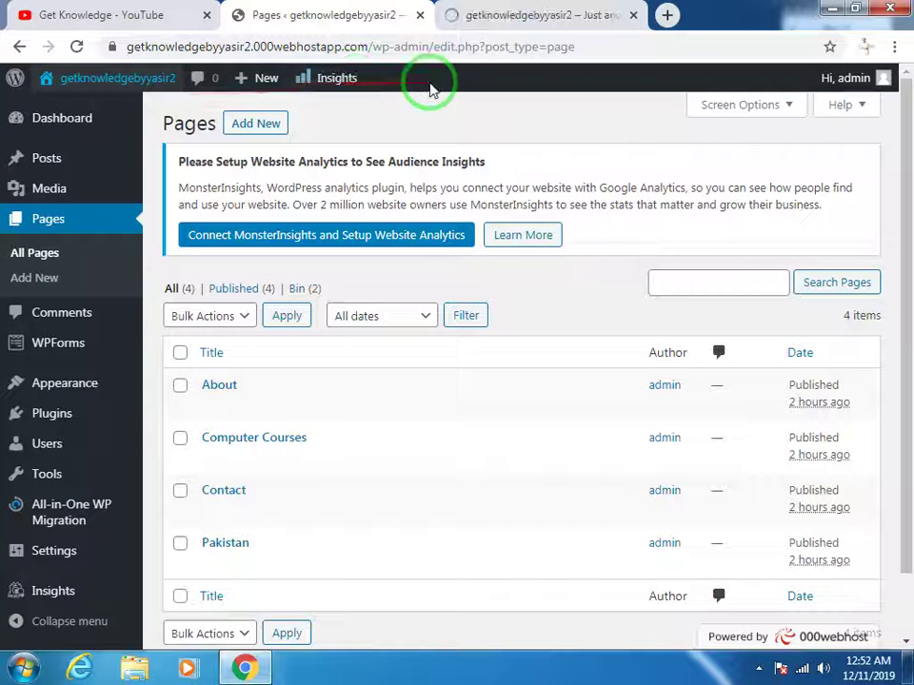
left_click(486, 19)
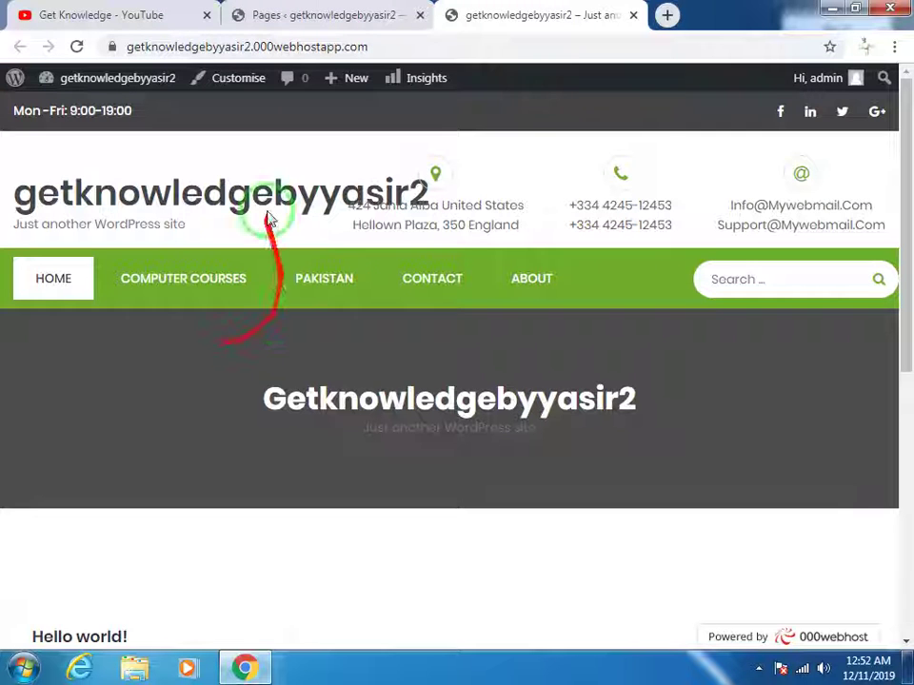
left_click(270, 17)
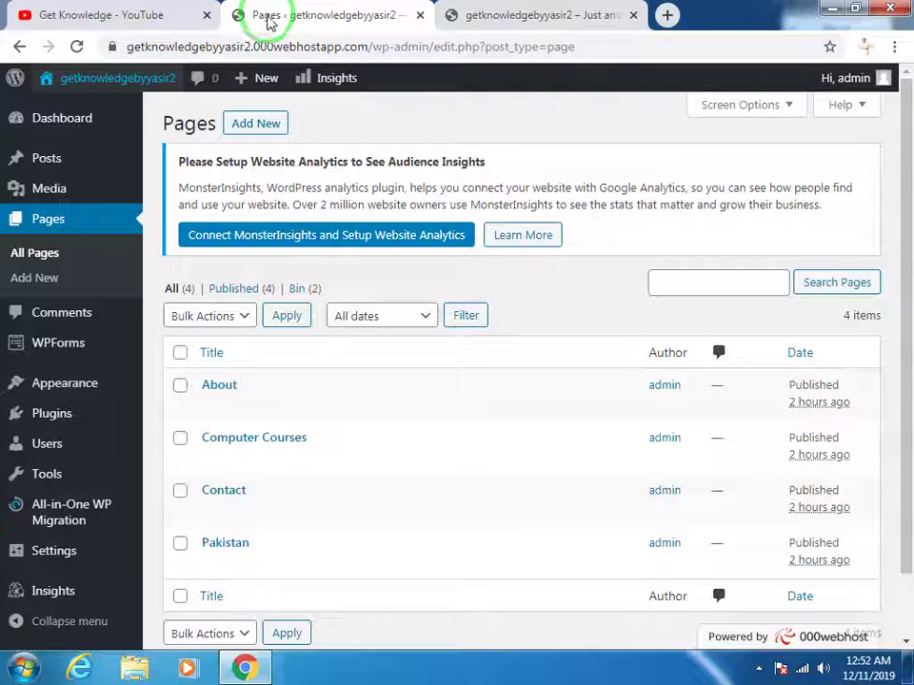
left_click(571, 16)
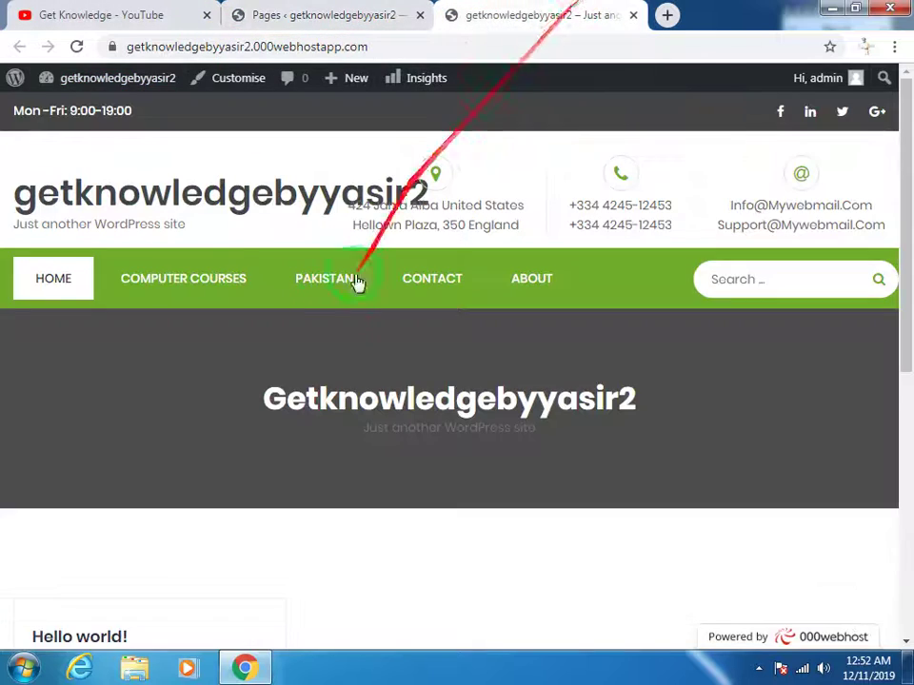
left_click(284, 11)
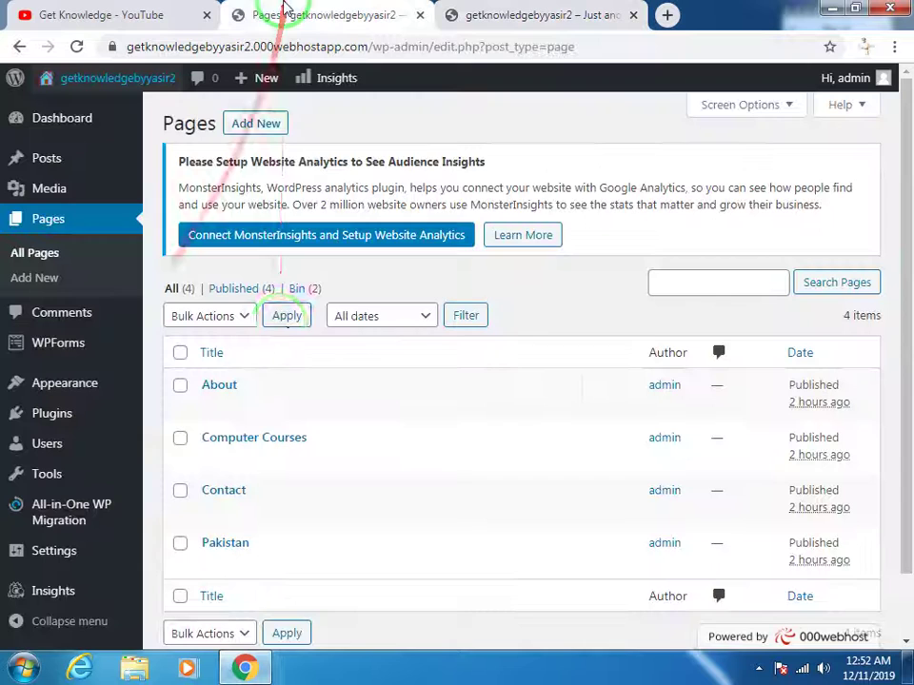
Review the existing pages and start a new page in the editor
scroll(217, 462, "down", 1)
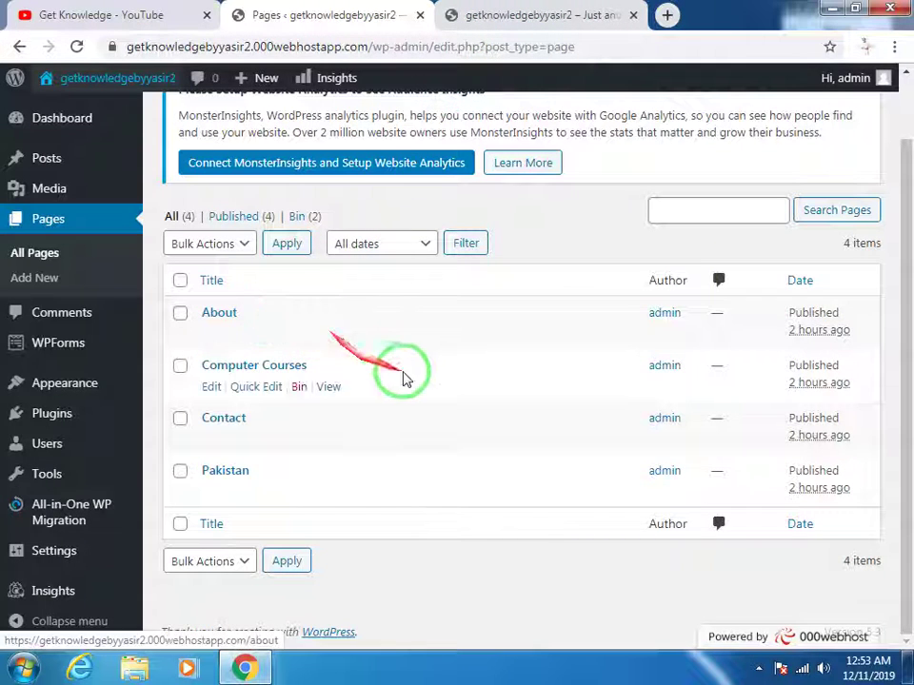
scroll(285, 300, "up", 2)
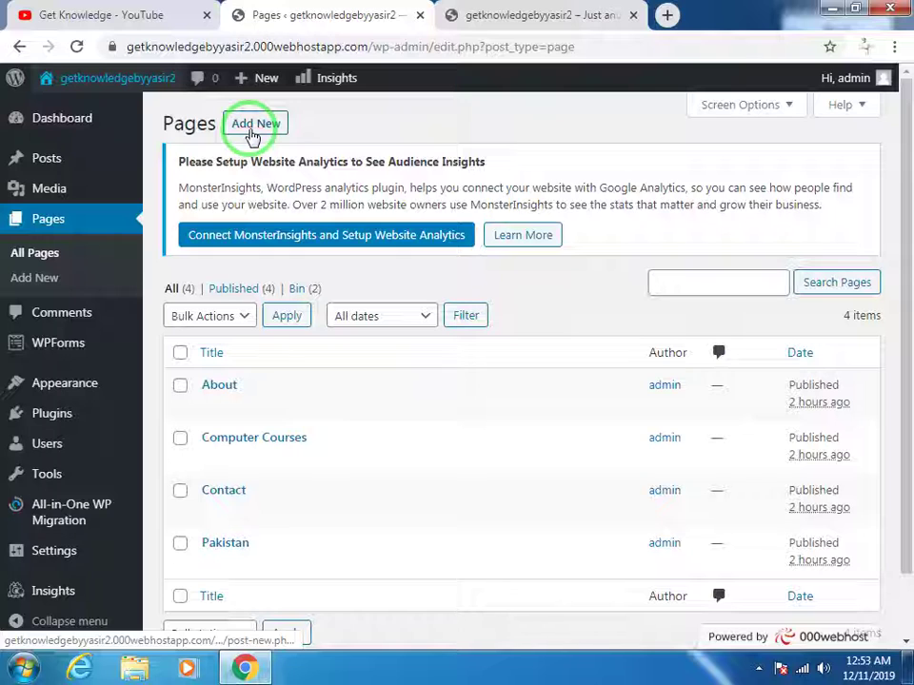
left_click(254, 133)
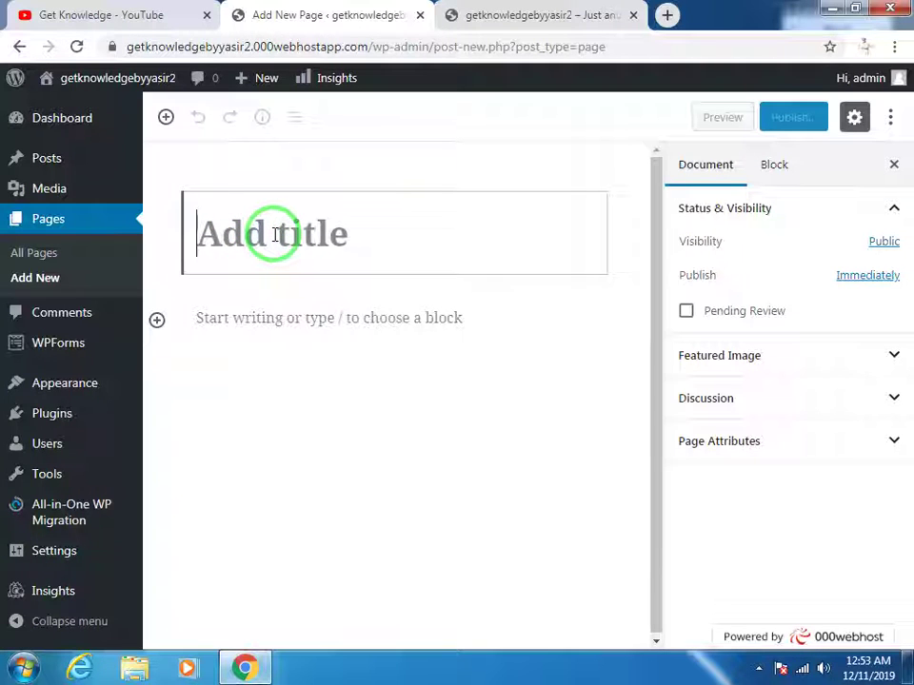
Title the new page "MS Word", leave its body empty and publish it
type("MS Word")
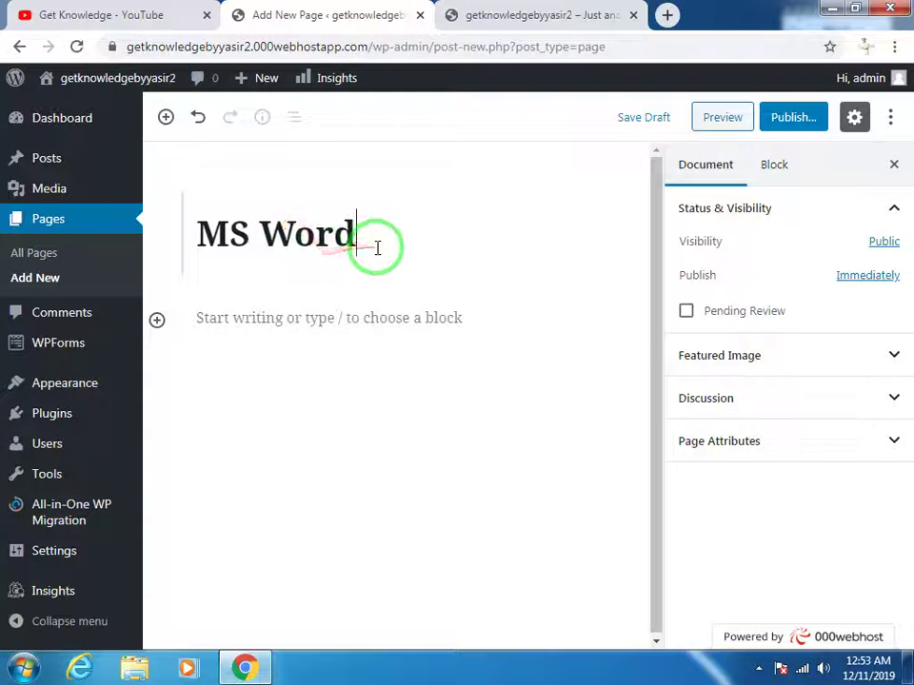
left_click(284, 321)
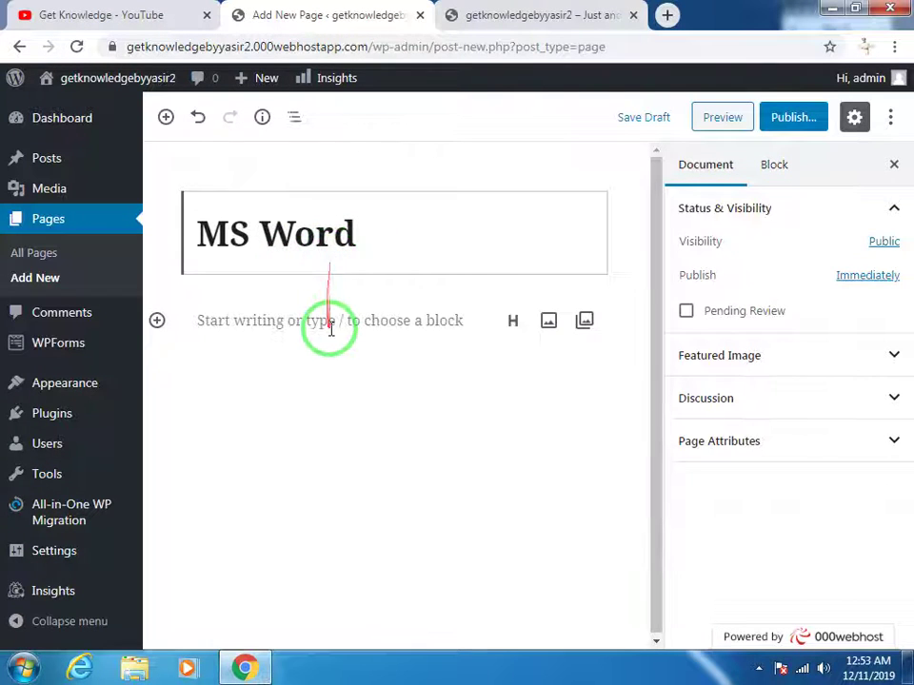
left_click(331, 321)
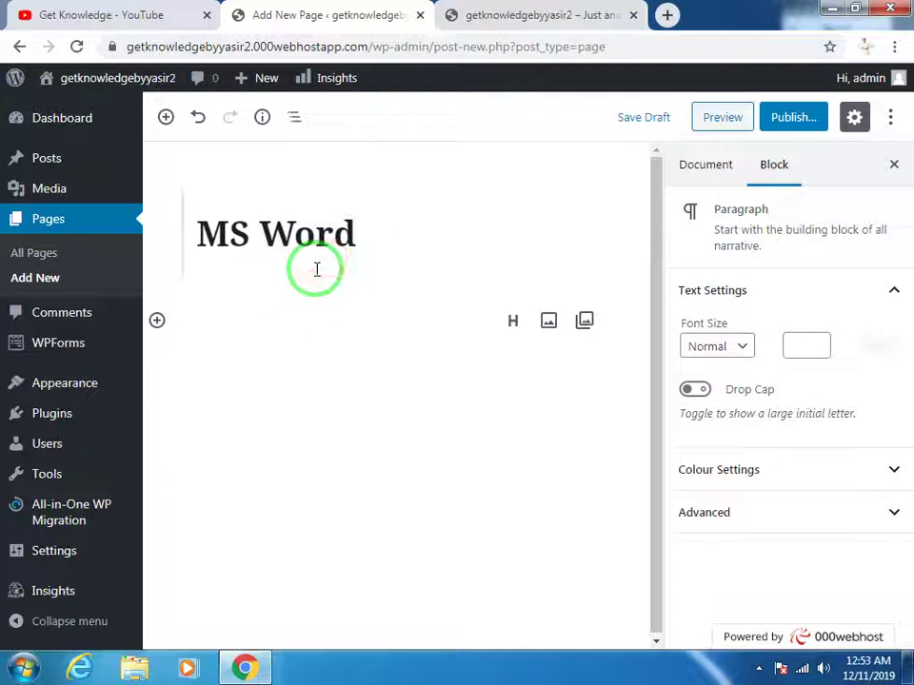
left_click(790, 119)
left_click(789, 124)
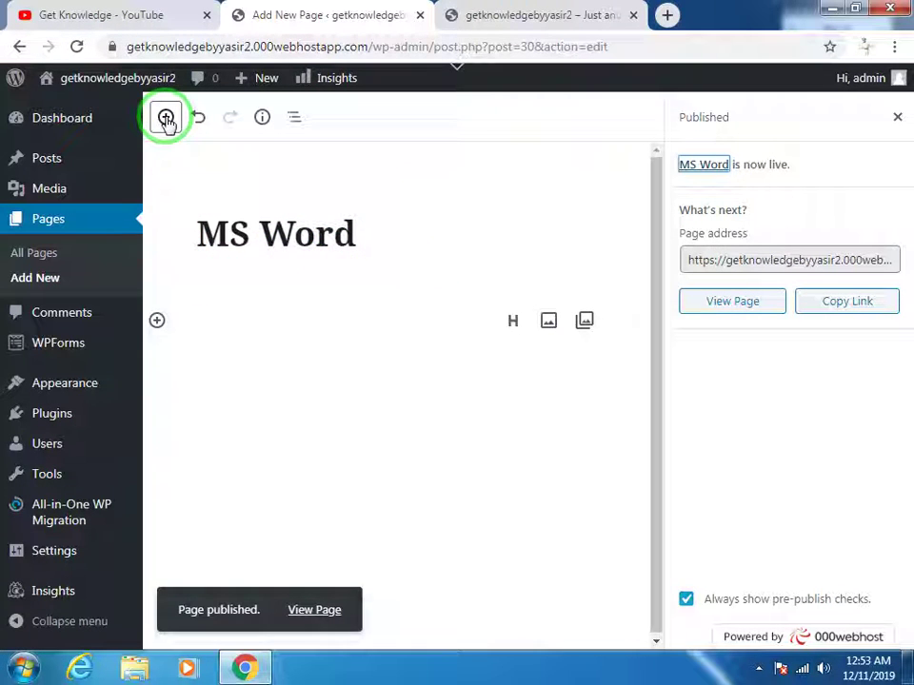
Create another page titled "MS Excel" and publish it
left_click(51, 222)
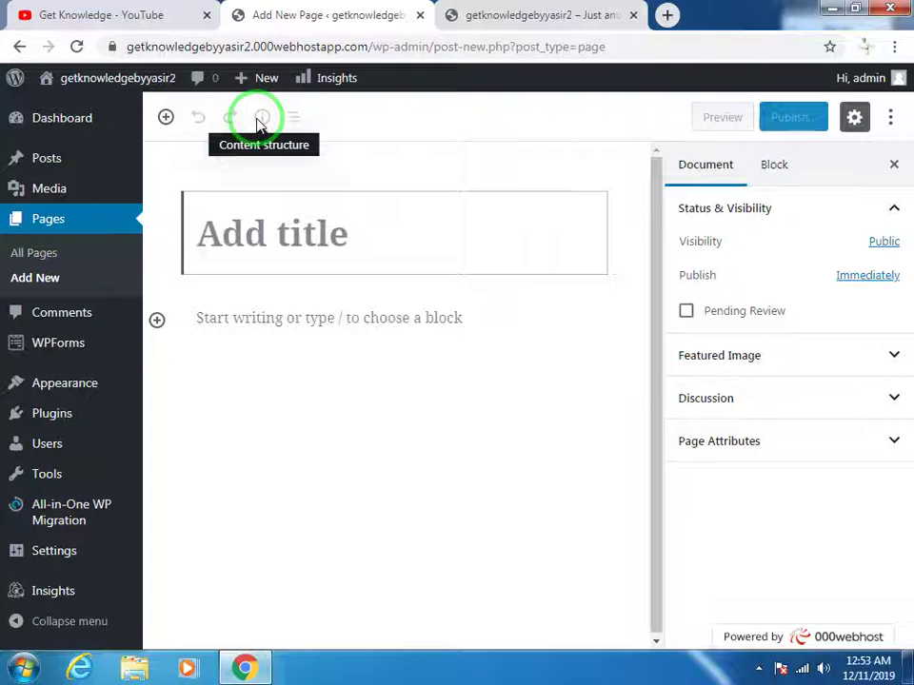
type("Ms")
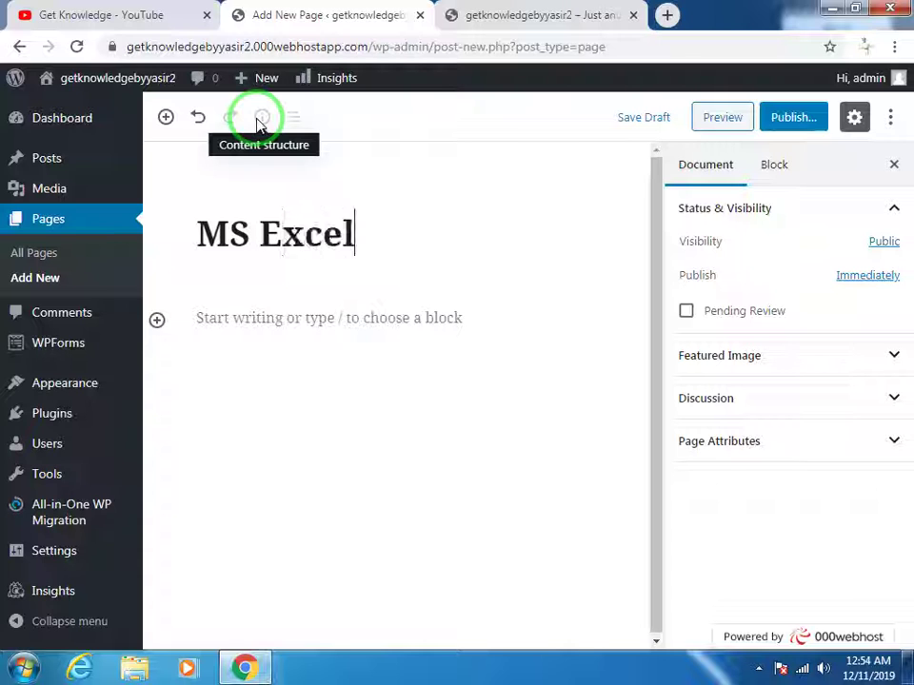
left_click(789, 122)
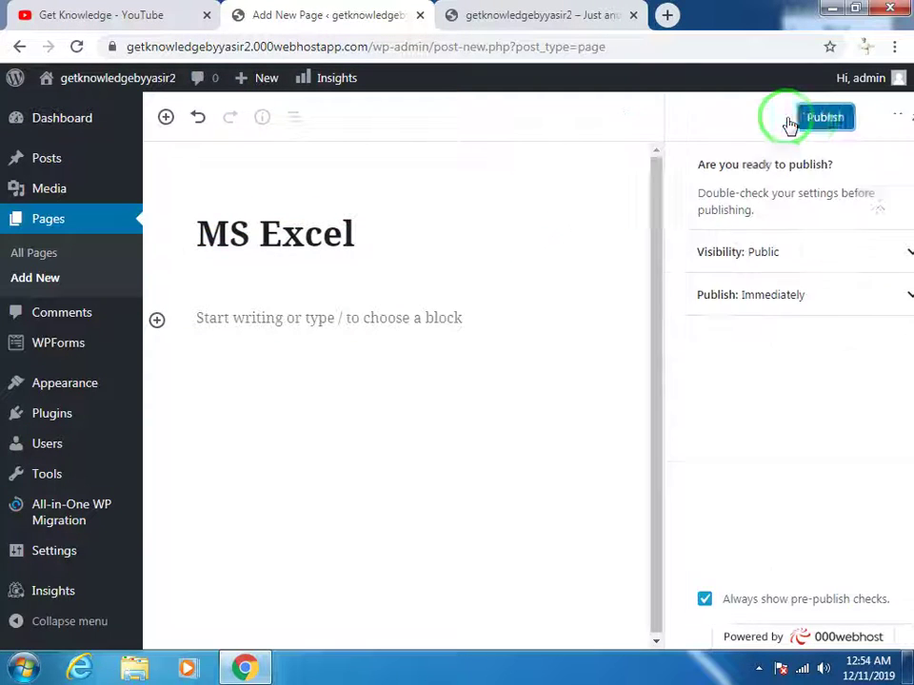
left_click(792, 119)
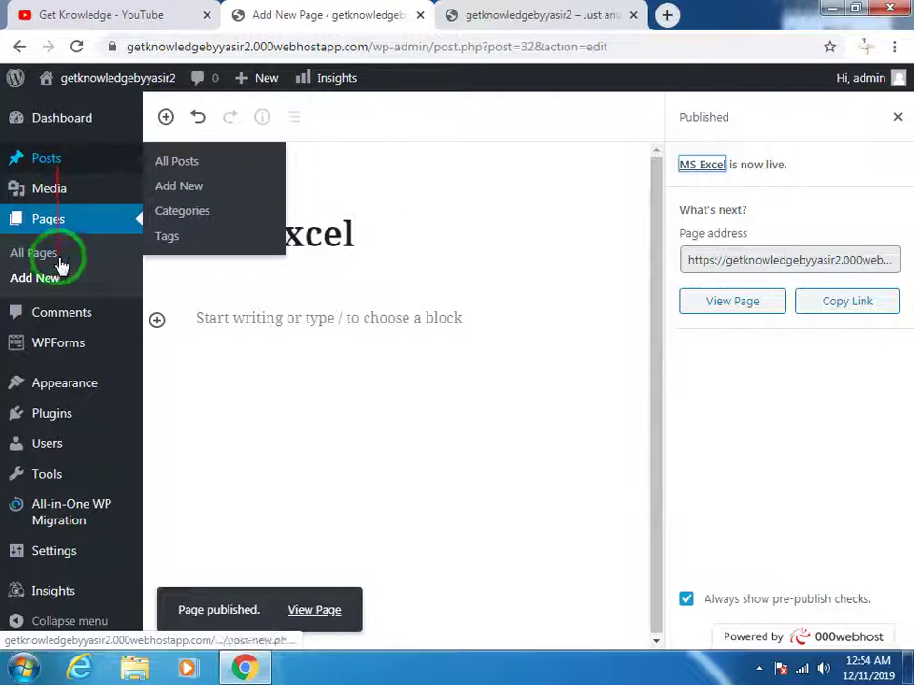
Add a third page titled "MS Power Point" and publish it
left_click(44, 220)
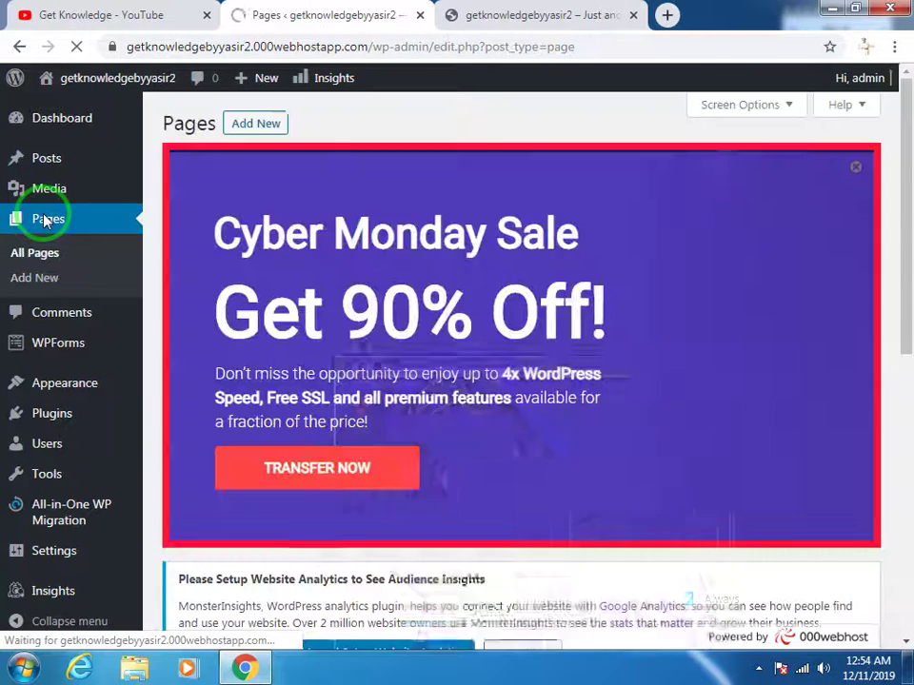
left_click(244, 126)
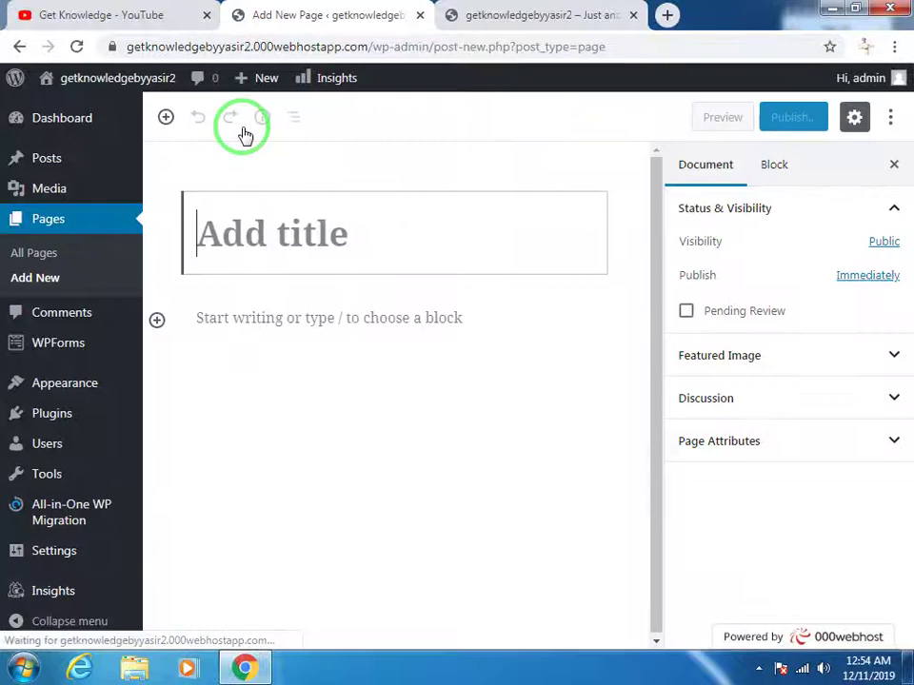
type("MS Power Point")
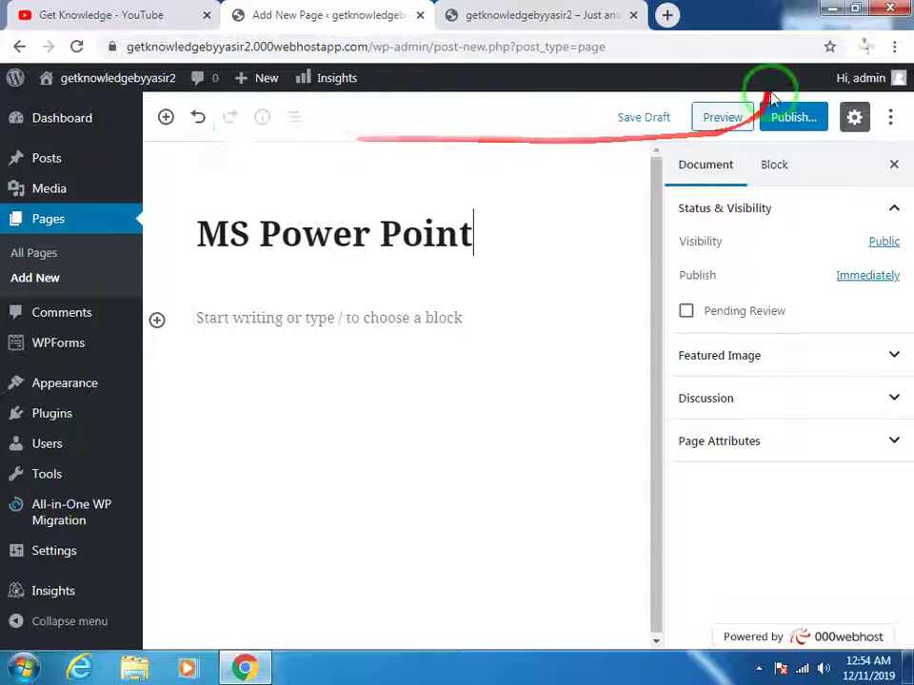
left_click(793, 117)
left_click(796, 117)
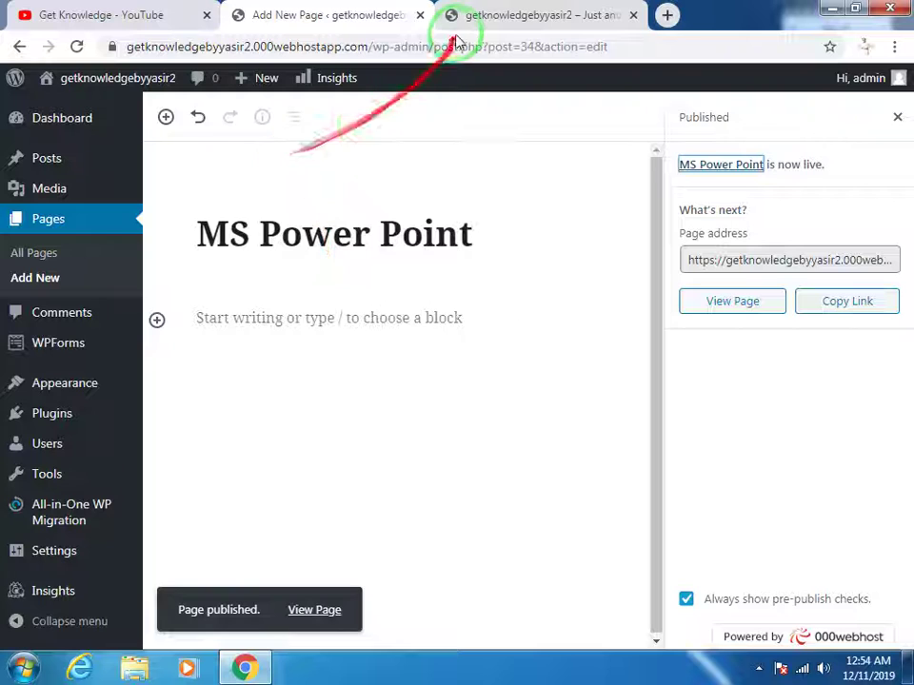
Reload the live site and check its navigation menu for the newly published pages
left_click(480, 23)
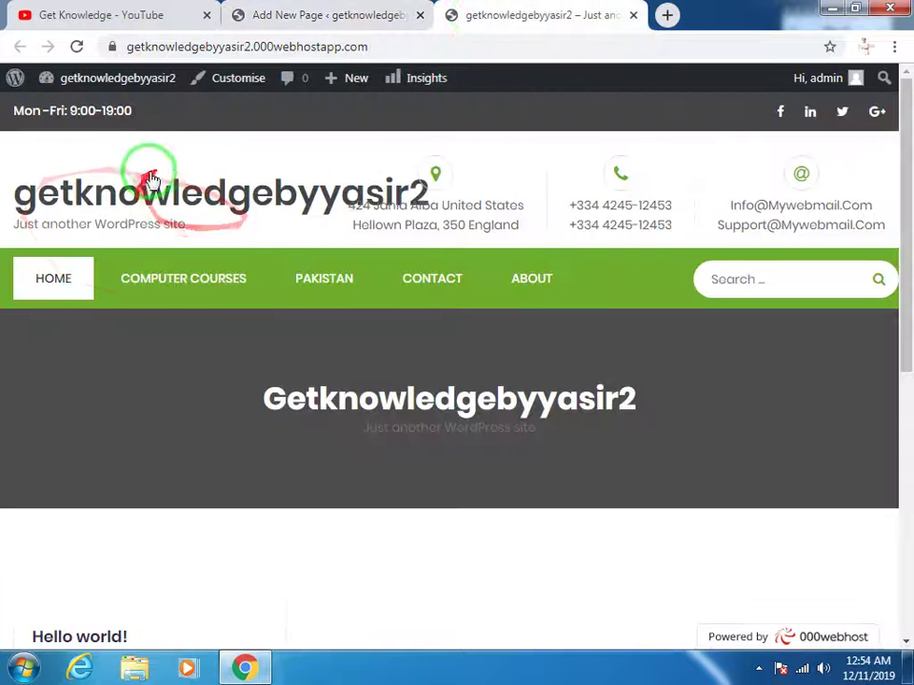
left_click(78, 46)
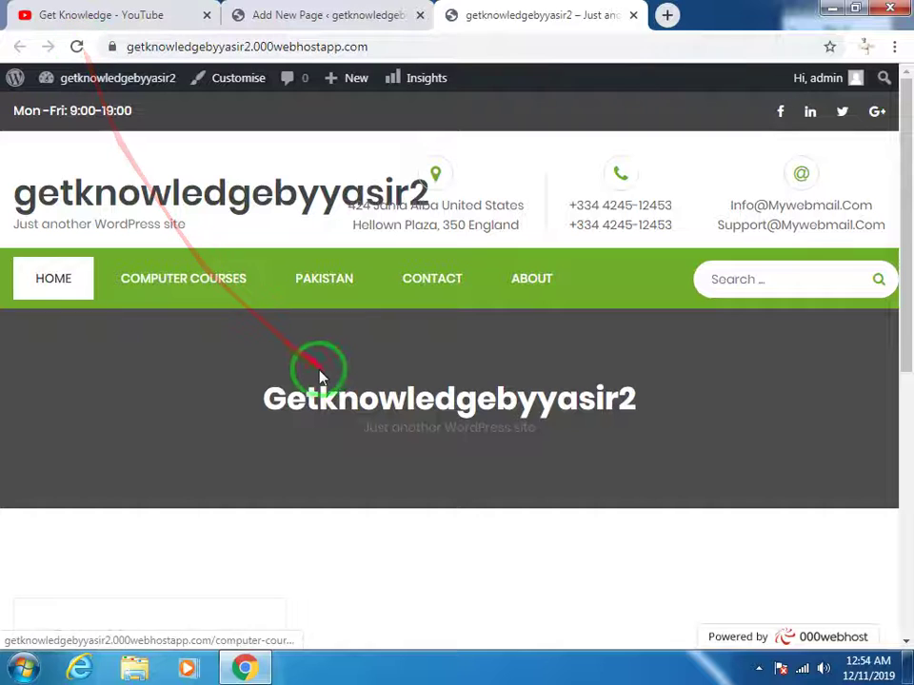
scroll(167, 291, "down", 5)
scroll(235, 389, "up", 5)
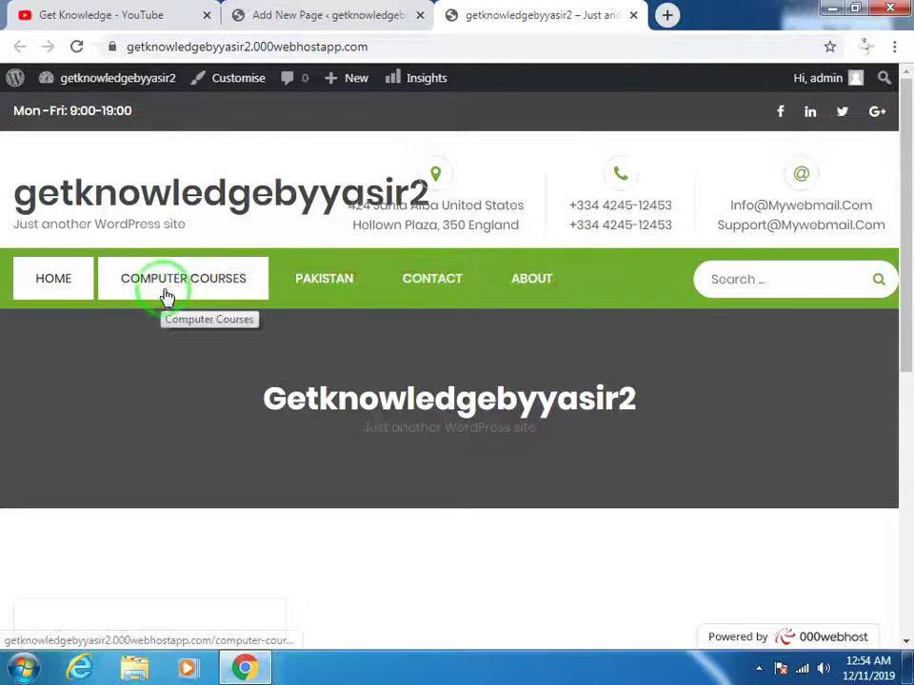
Return to the WordPress admin, open the menu editor and close the sale banner above it
left_click(286, 17)
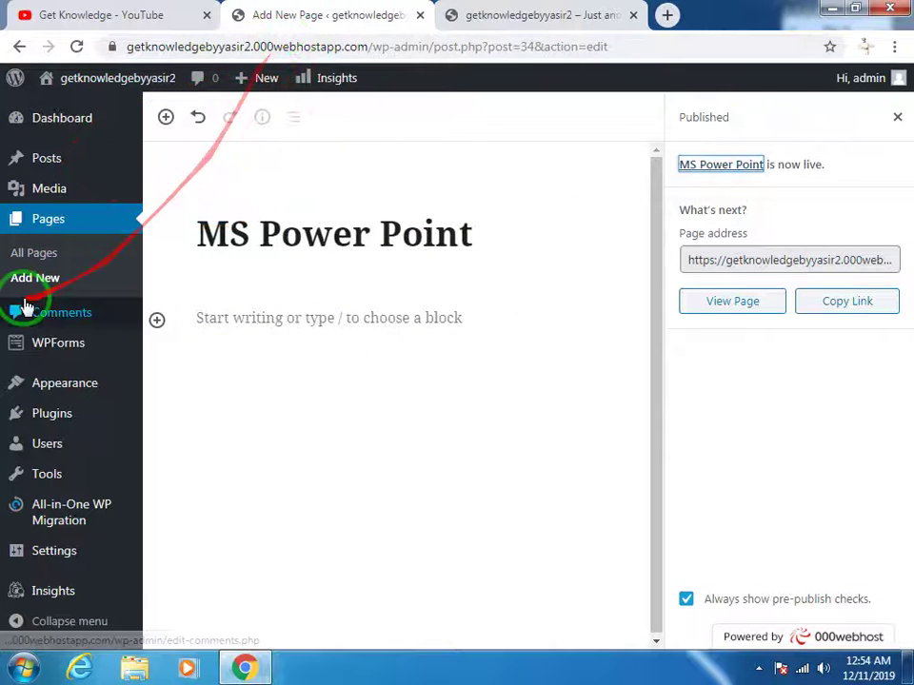
mouse_move(69, 393)
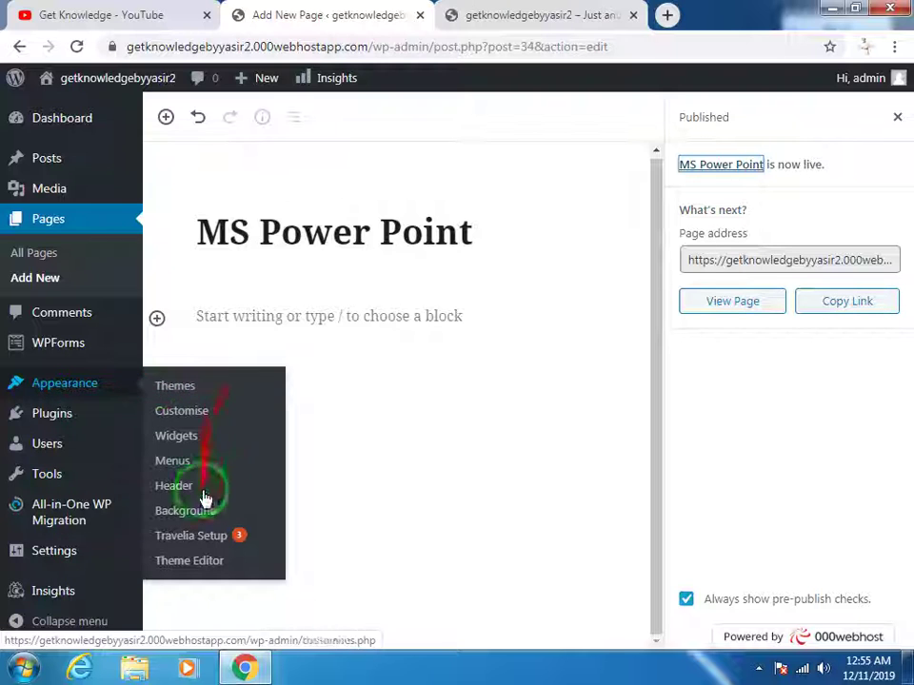
left_click(179, 466)
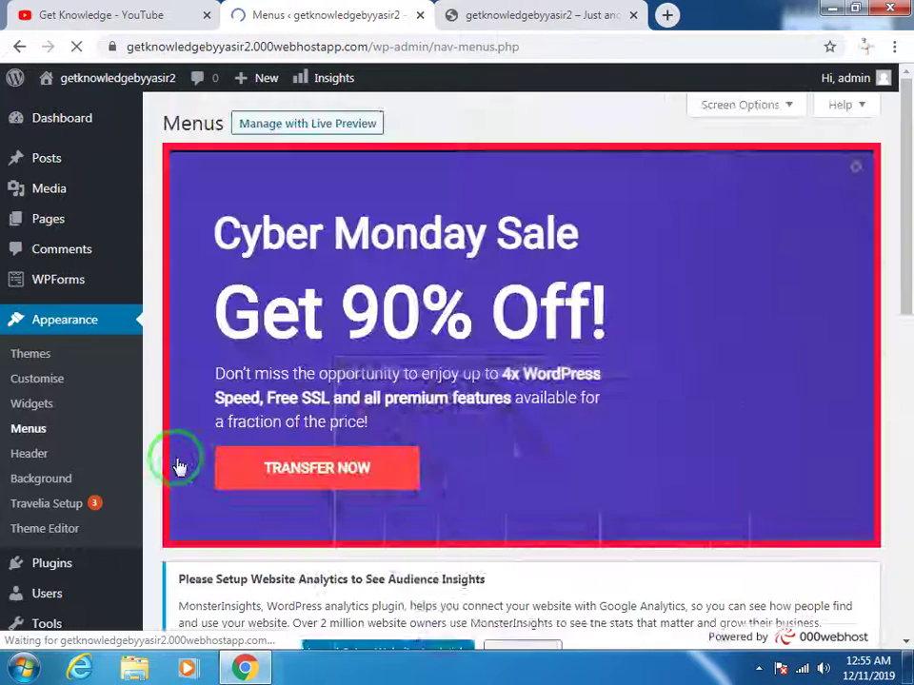
left_click(857, 169)
scroll(328, 240, "down", 2)
scroll(284, 274, "up", 1)
scroll(284, 275, "up", 1)
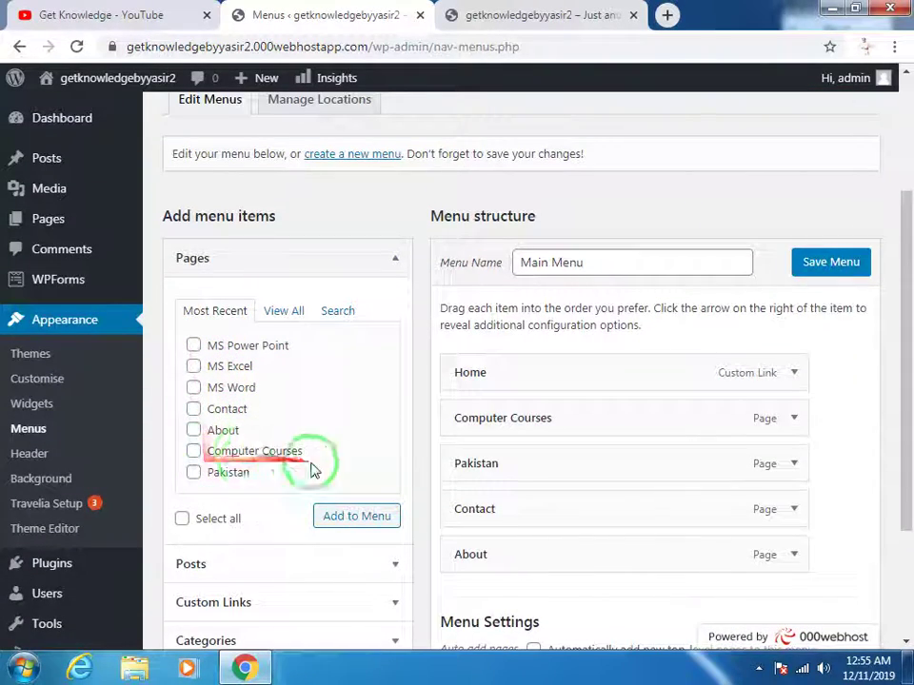
Add the MS Excel, MS Power Point and MS Word pages to the Main Menu from the full list of pages
left_click(285, 312)
scroll(390, 409, "down", 1)
left_click_drag(390, 410, 391, 343)
scroll(219, 419, "down", 1)
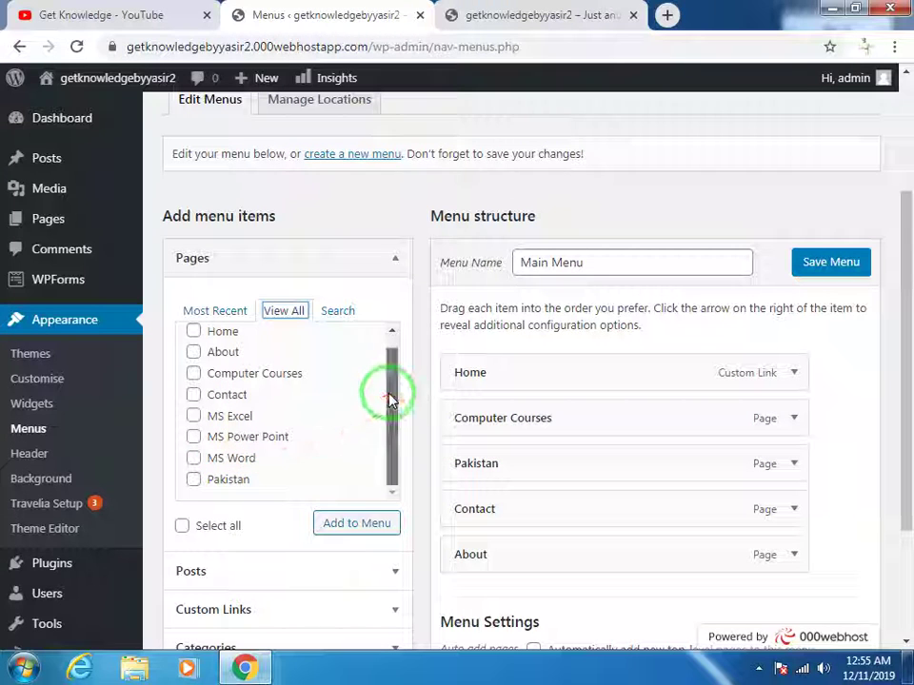
scroll(380, 405, "up", 1)
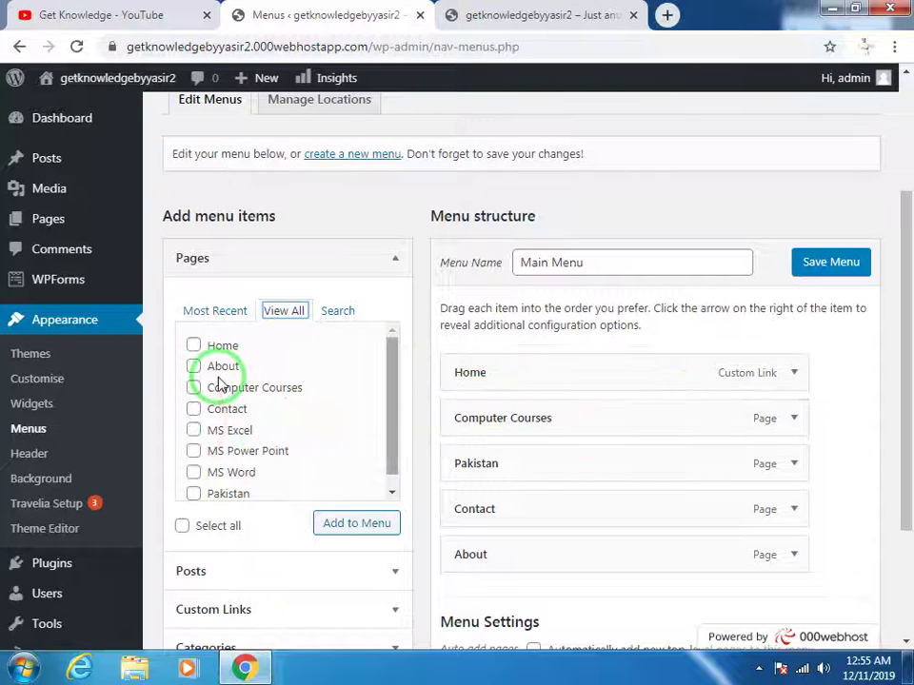
left_click(194, 431)
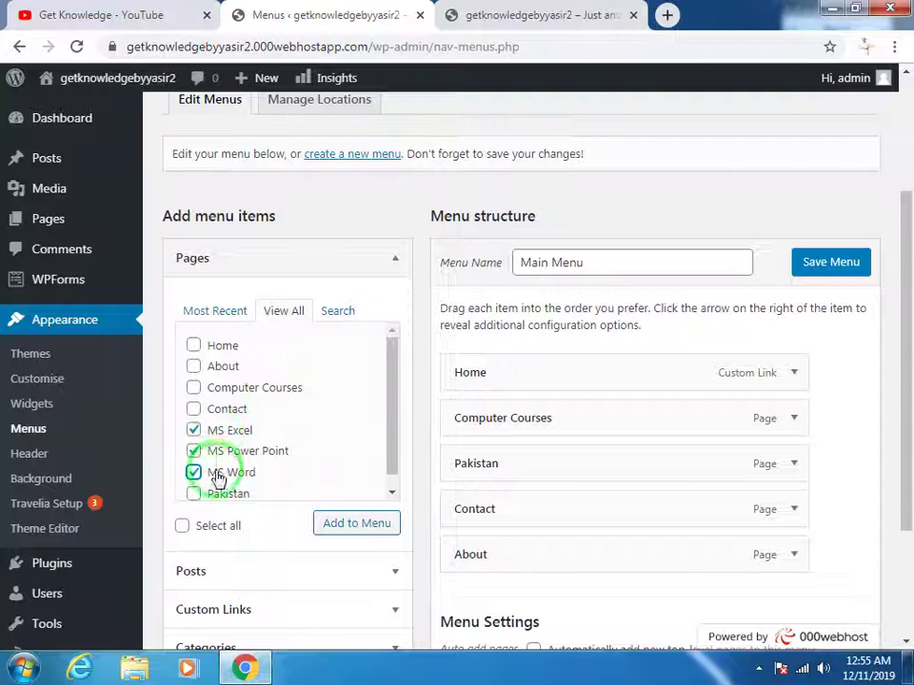
scroll(403, 466, "down", 1)
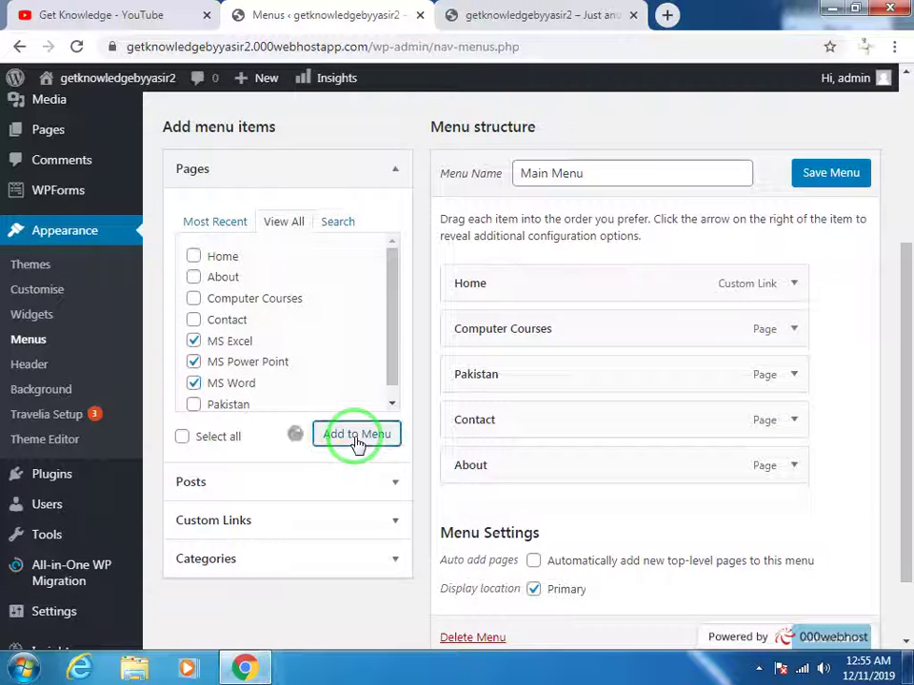
scroll(413, 450, "down", 2)
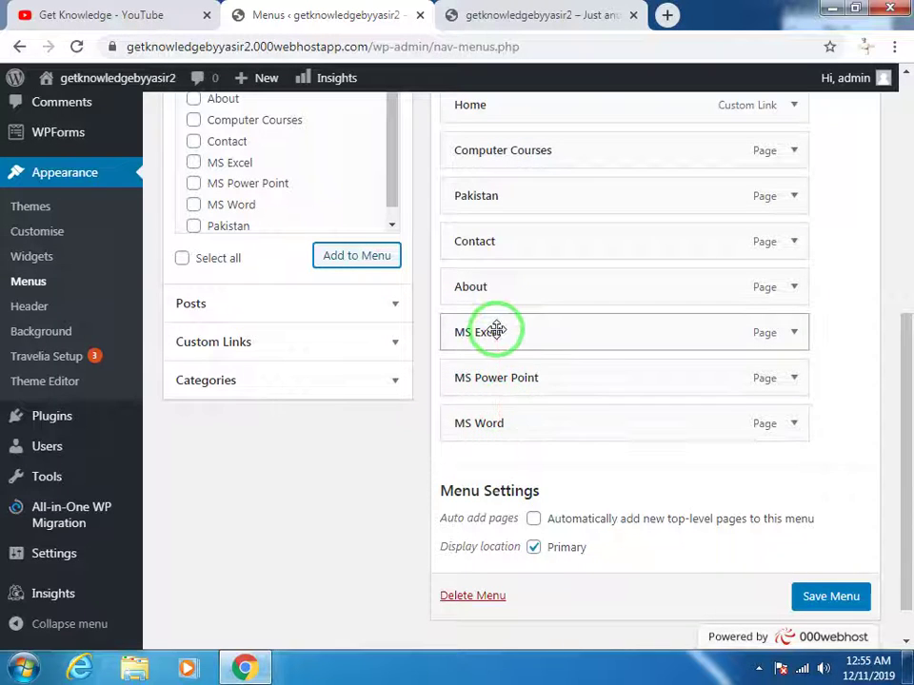
Reorder the Main Menu so MS Excel, MS Power Point and MS Word follow Computer Courses, and save the menu
scroll(496, 330, "up", 1)
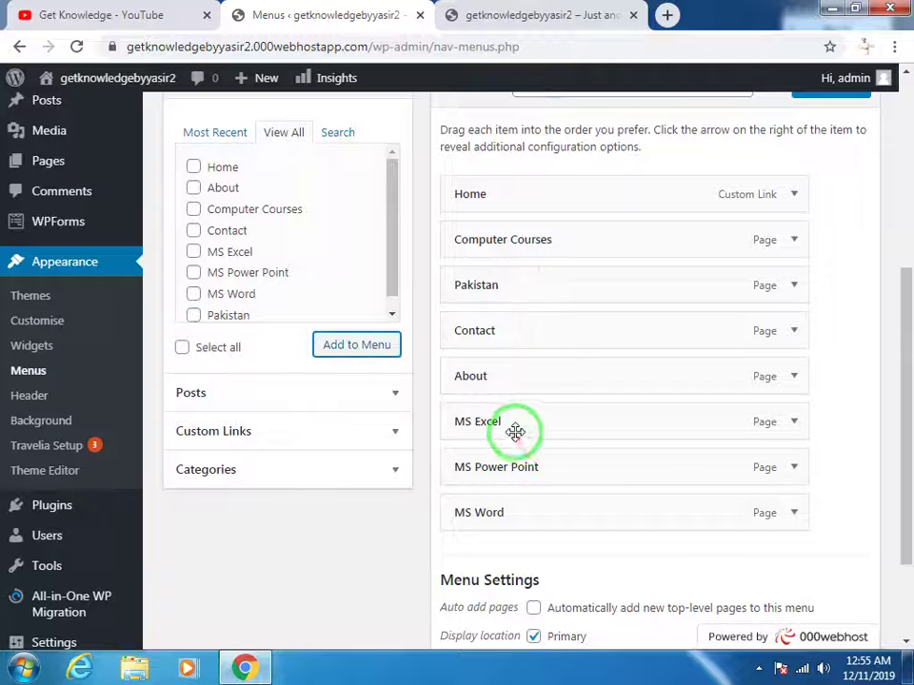
left_click_drag(514, 431, 520, 291)
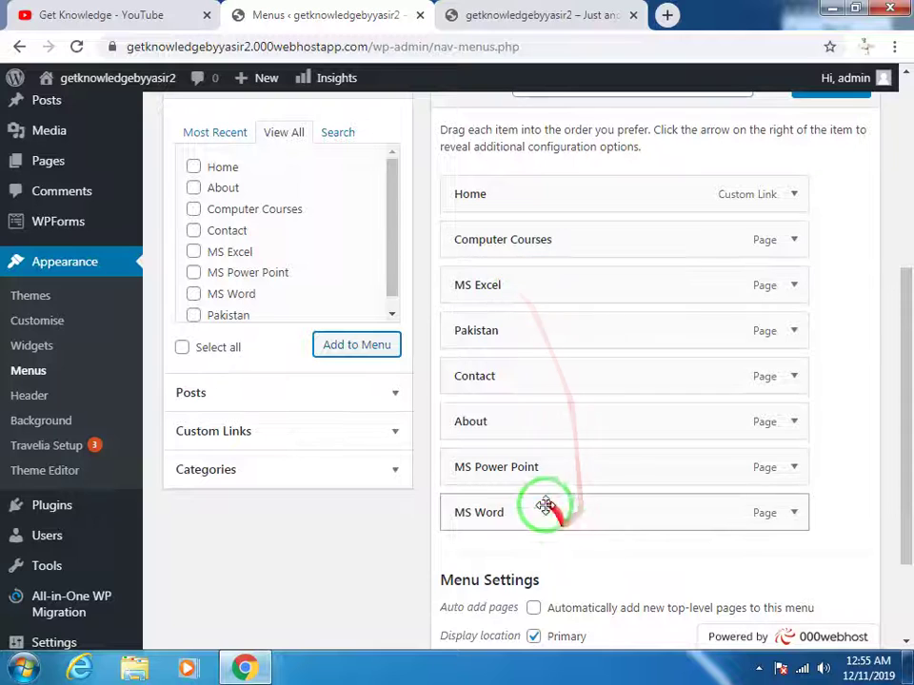
left_click_drag(517, 471, 484, 326)
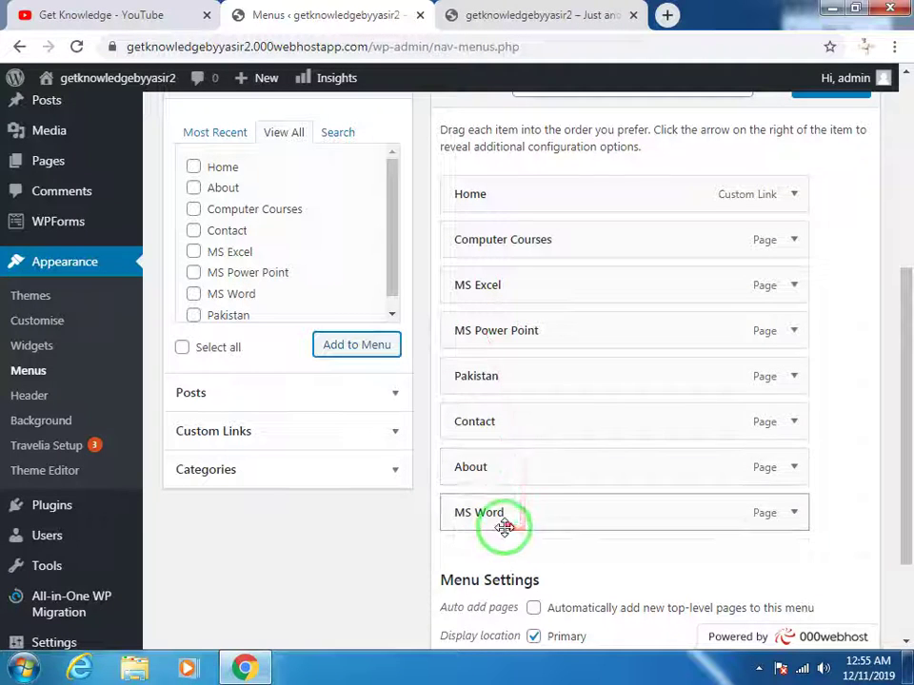
left_click_drag(504, 527, 482, 378)
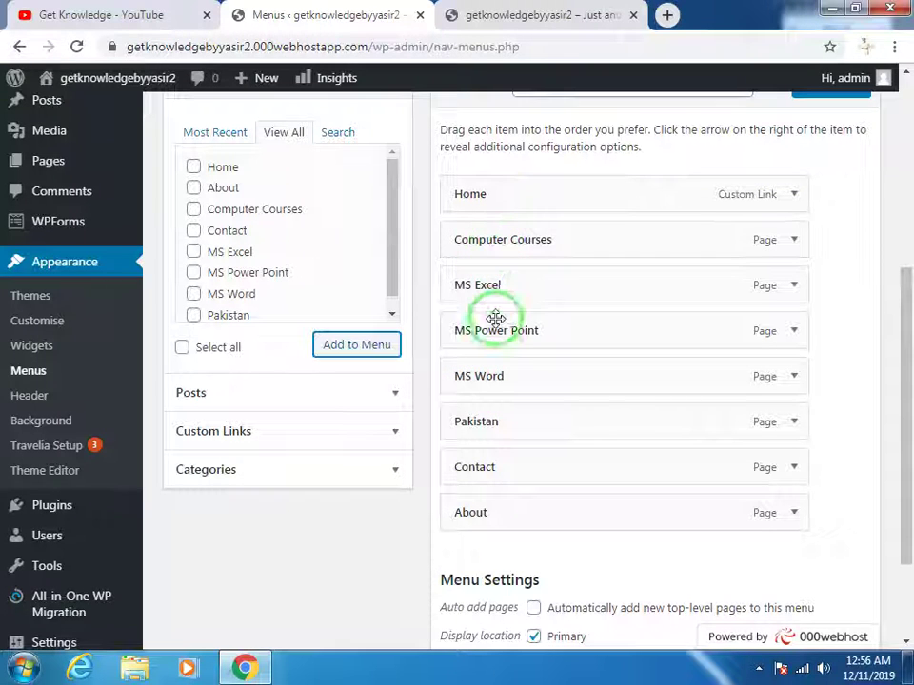
scroll(514, 334, "down", 2)
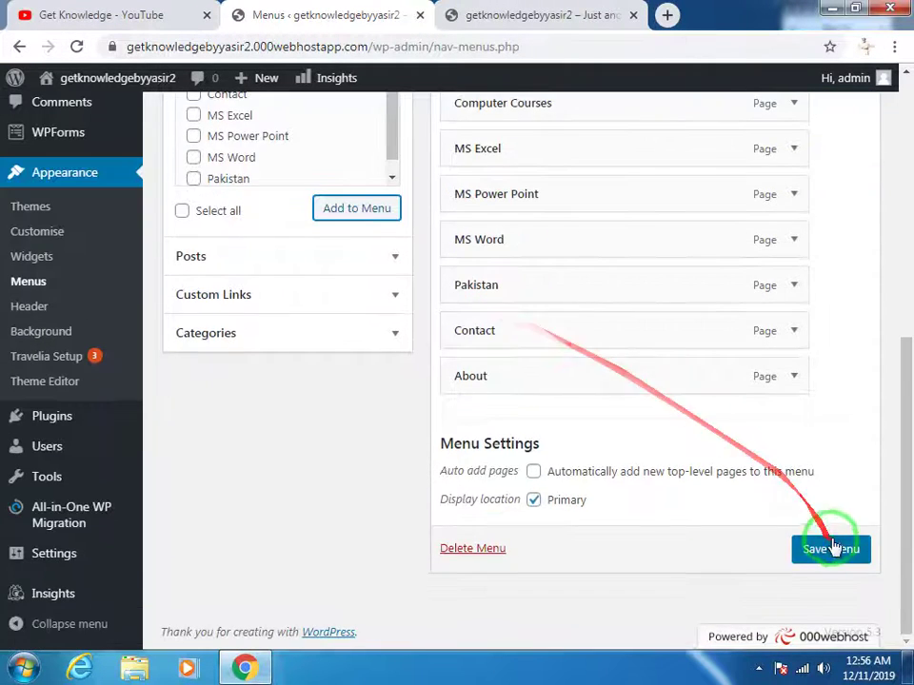
left_click(831, 550)
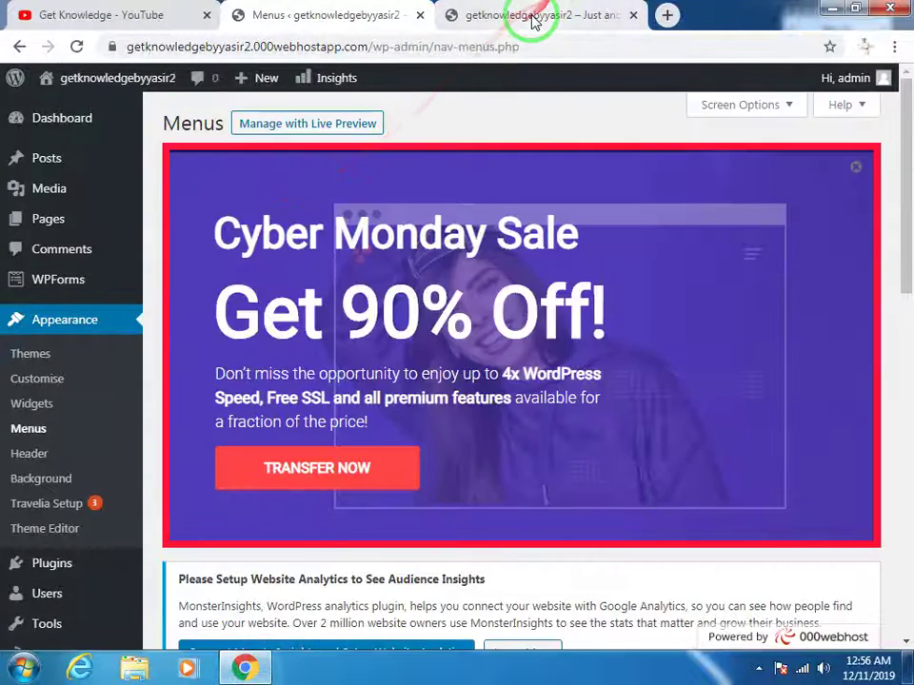
Reload the live site to check its navigation menu, and return to the Main Menu structure in the admin
left_click(531, 15)
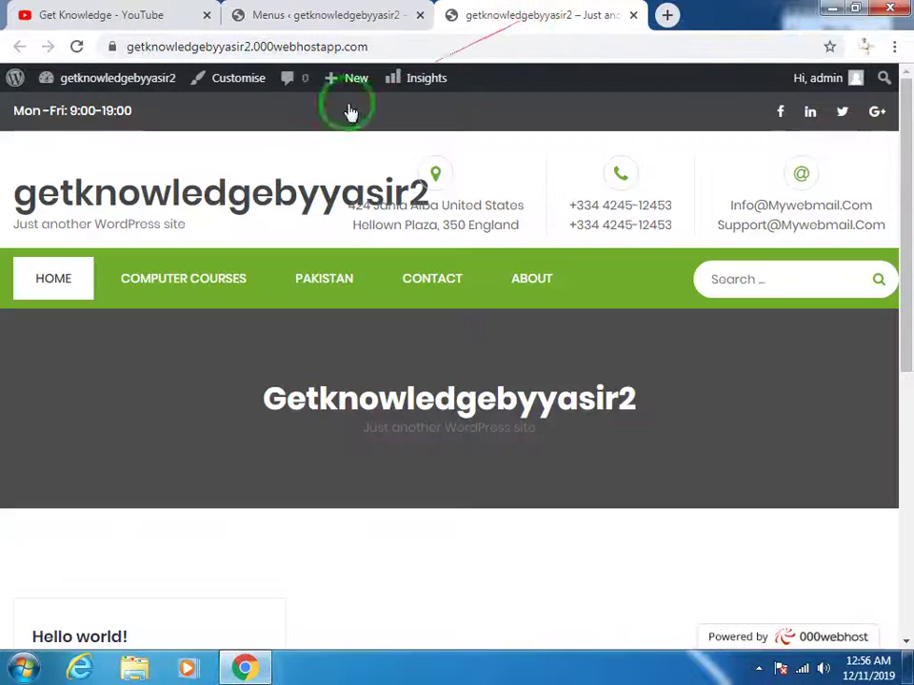
left_click(77, 47)
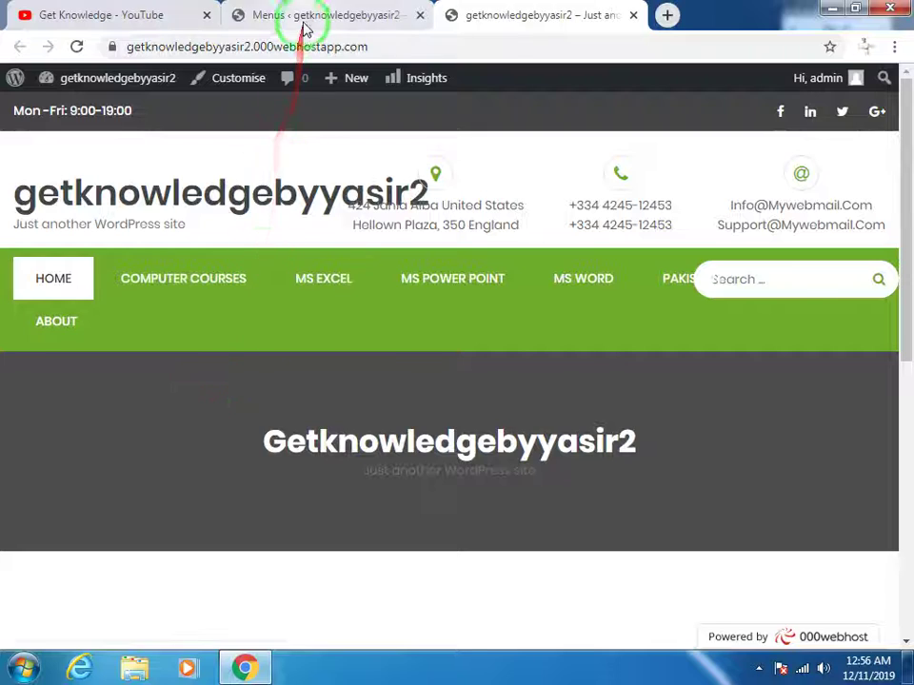
left_click(305, 31)
scroll(882, 299, "down", 5)
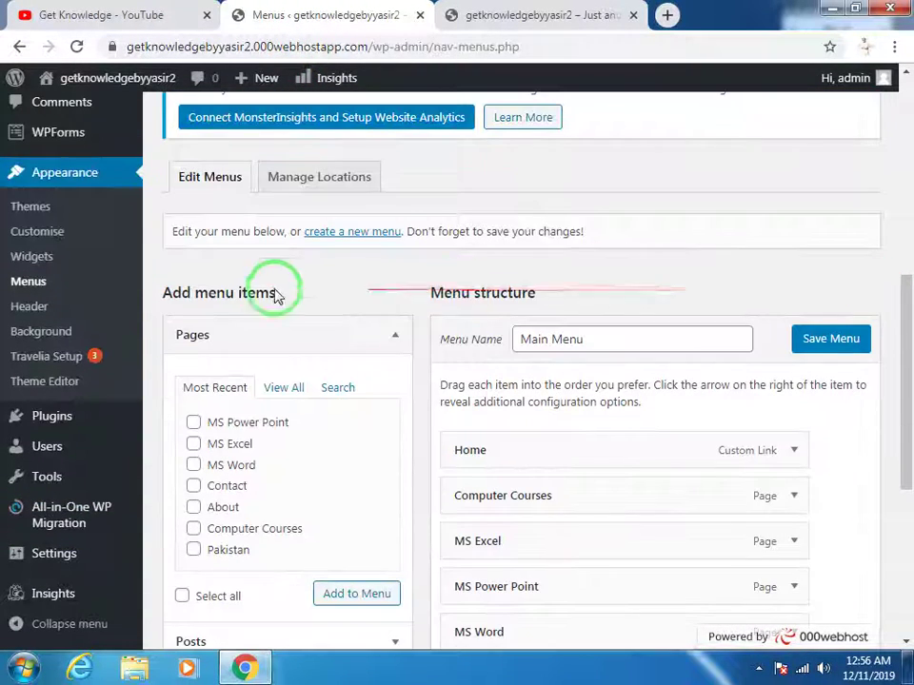
scroll(507, 364, "down", 2)
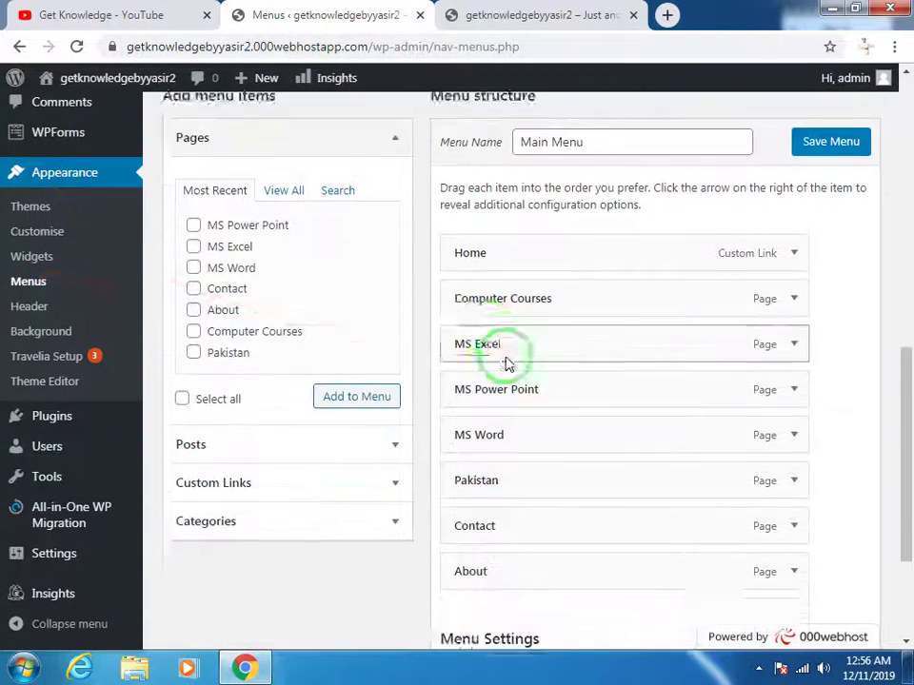
scroll(506, 365, "down", 1)
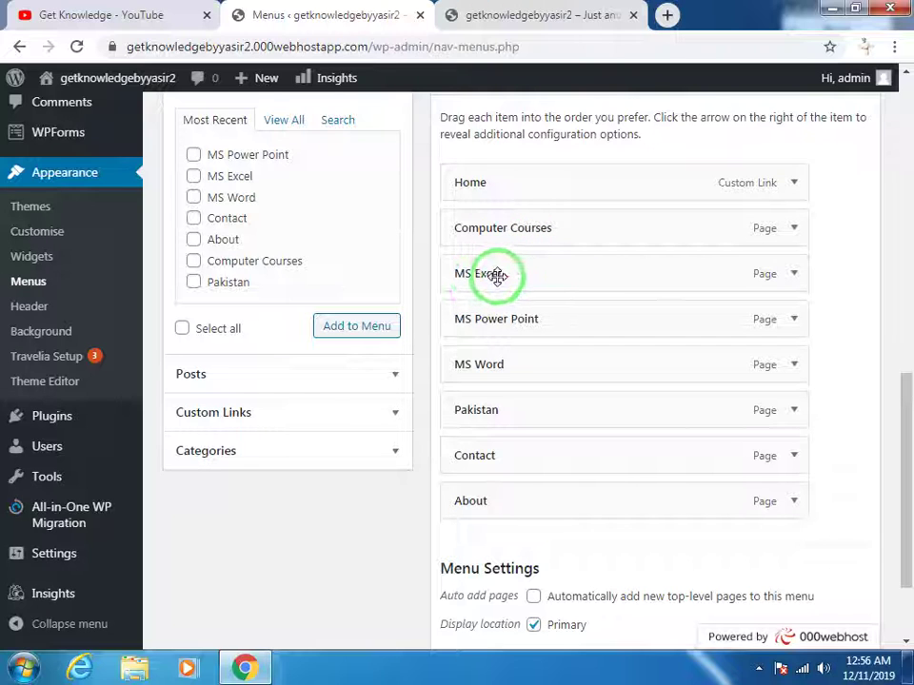
Nest MS Excel, MS Power Point and MS Word as sub items of Computer Courses in the Main Menu and save it
left_click_drag(496, 276, 538, 278)
left_click_drag(506, 316, 525, 319)
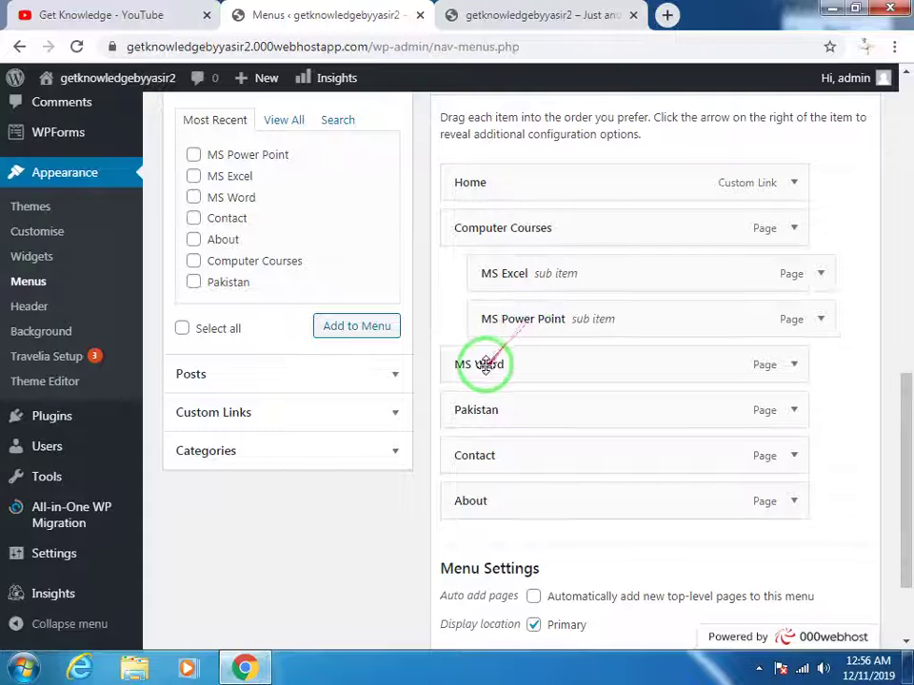
left_click_drag(486, 364, 514, 365)
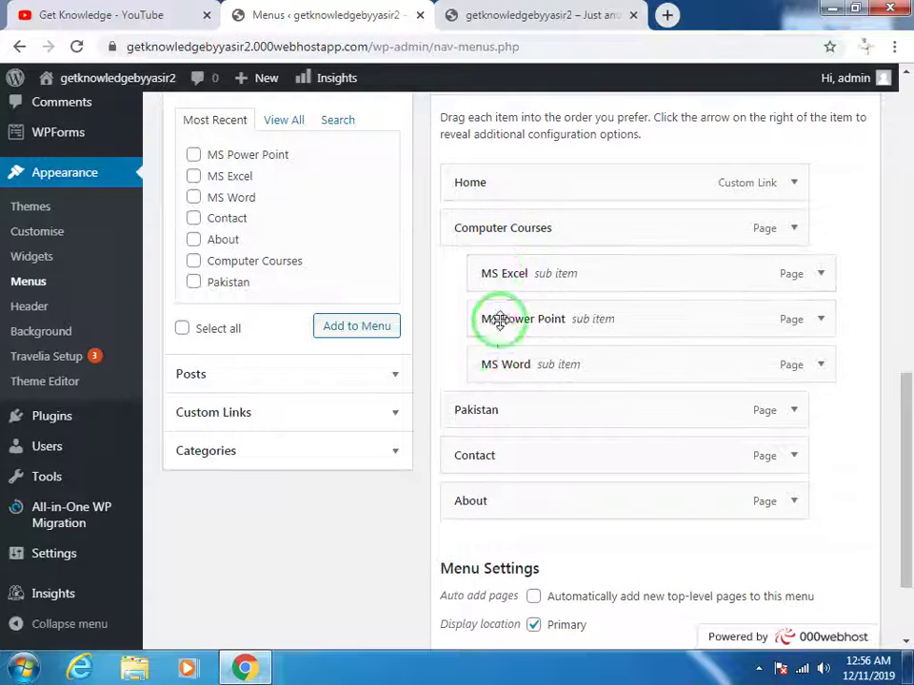
mouse_move(532, 324)
left_mouse_down()
mouse_move(550, 320)
mouse_move(541, 319)
left_mouse_up()
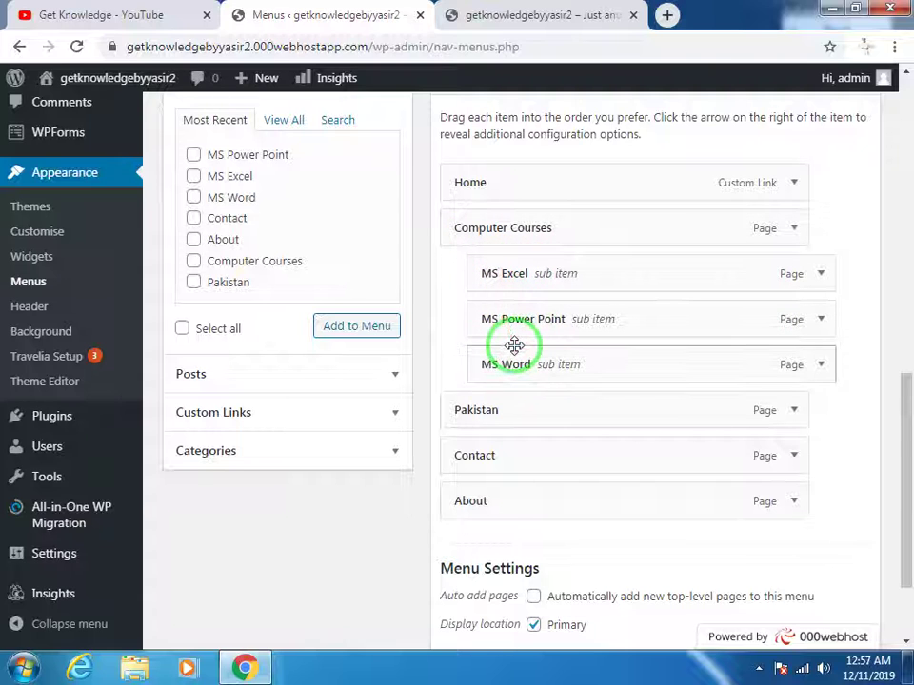
scroll(577, 352, "down", 2)
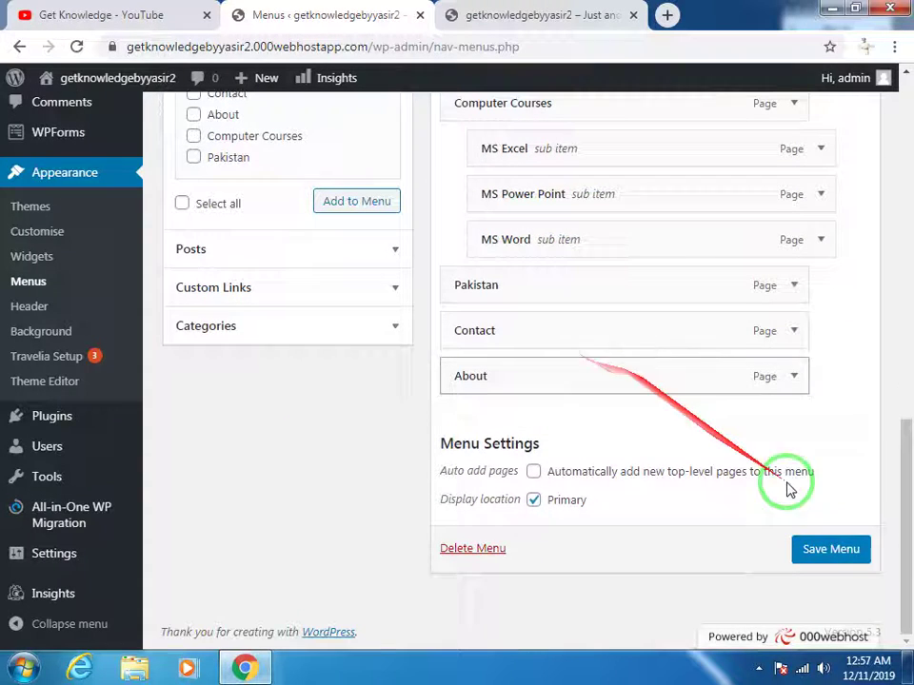
left_click(850, 557)
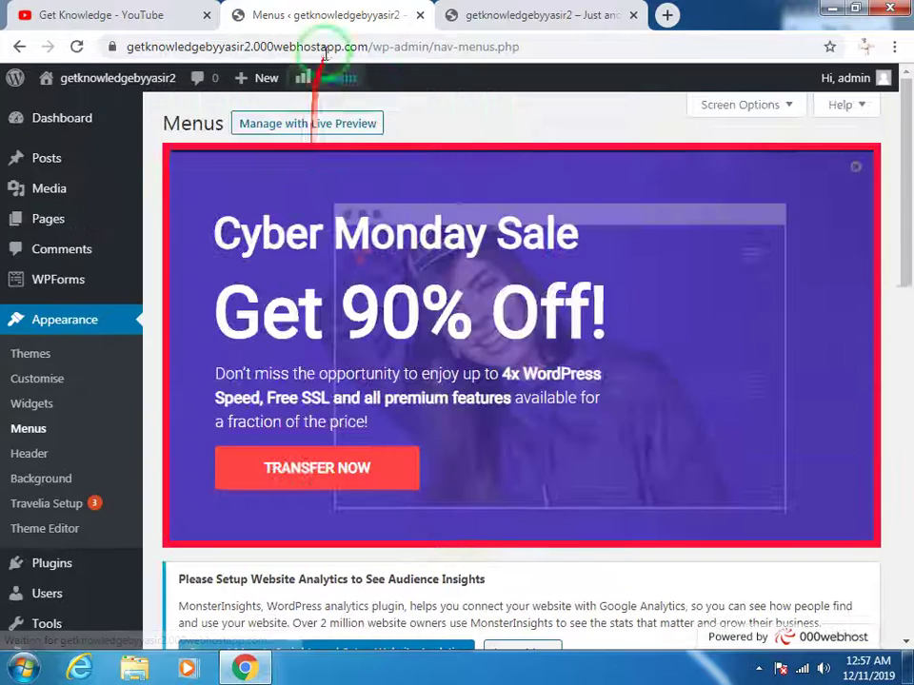
Reload the live site and check the submenu under Computer Courses in the navigation bar
left_click(476, 14)
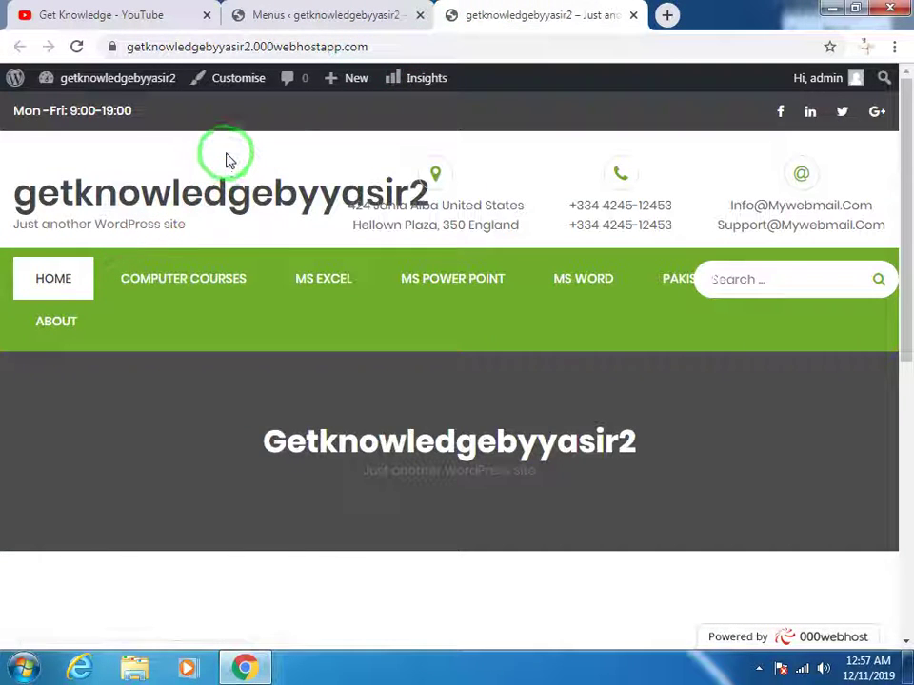
left_click(76, 48)
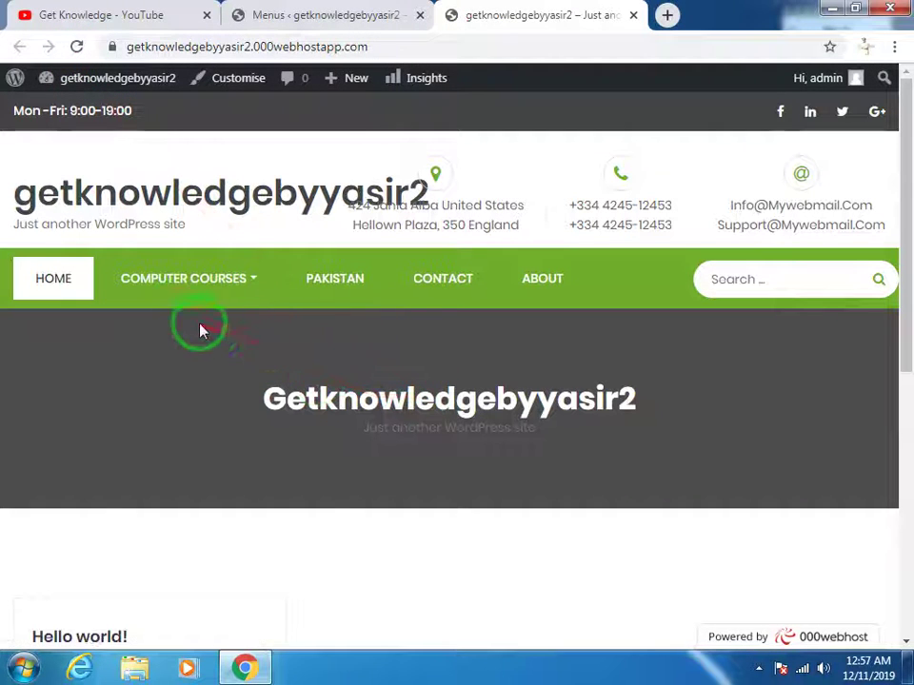
mouse_move(151, 301)
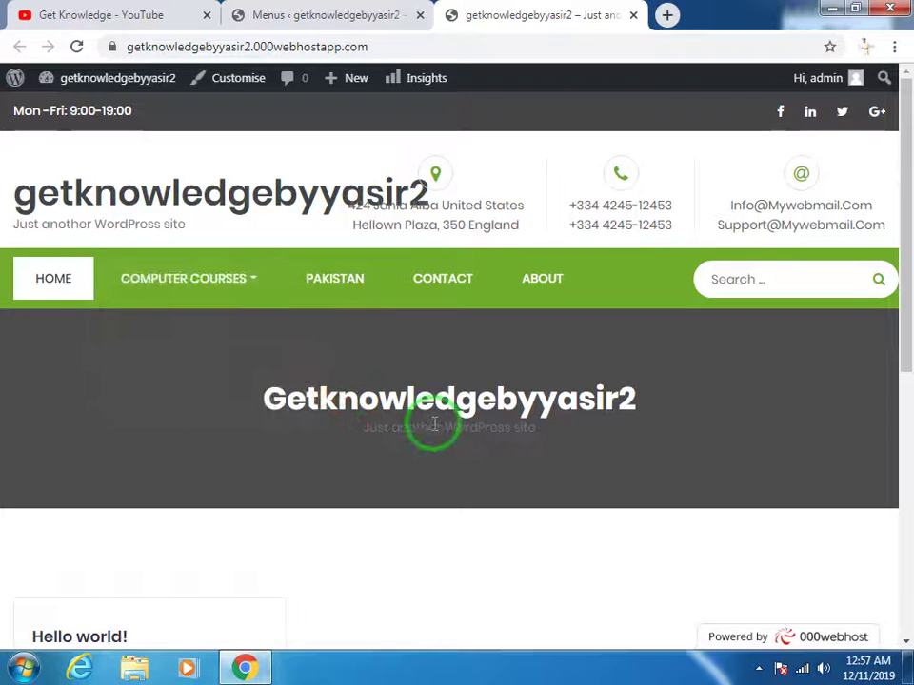
mouse_move(187, 271)
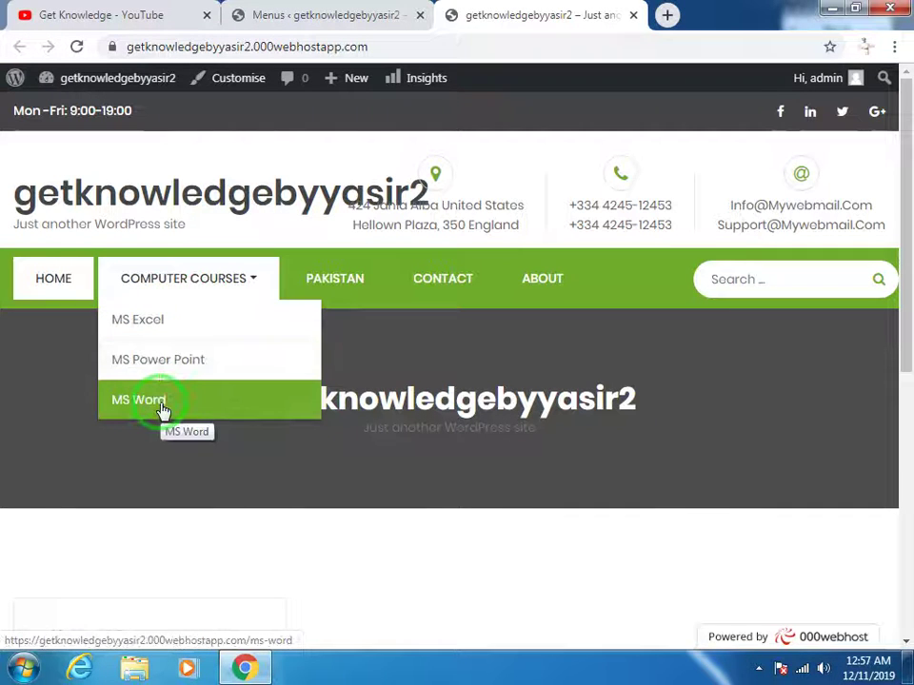
left_click(330, 285)
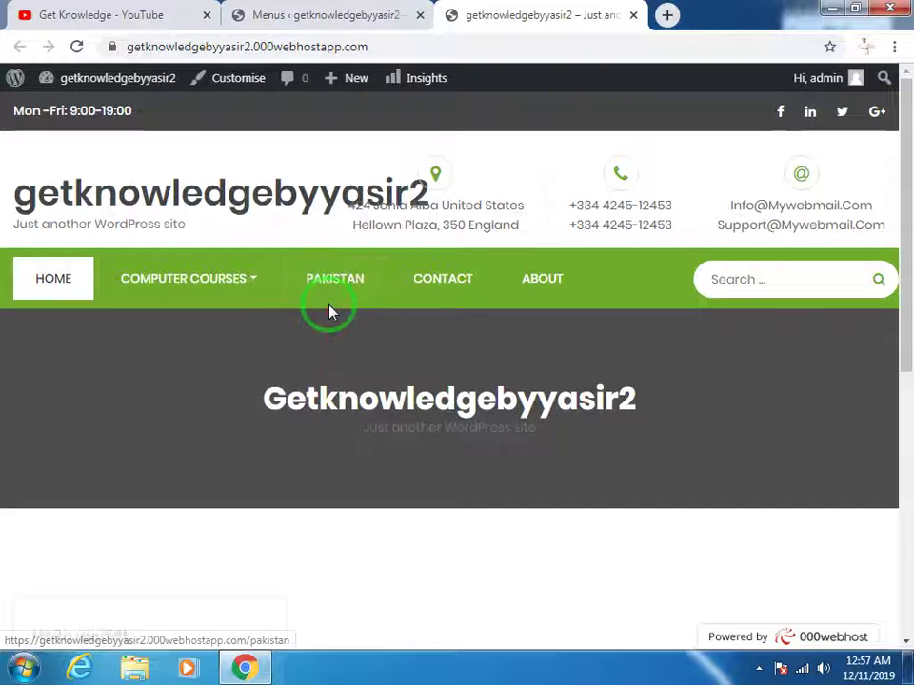
Return to the WordPress admin and publish a new page titled Karachi
left_click(286, 12)
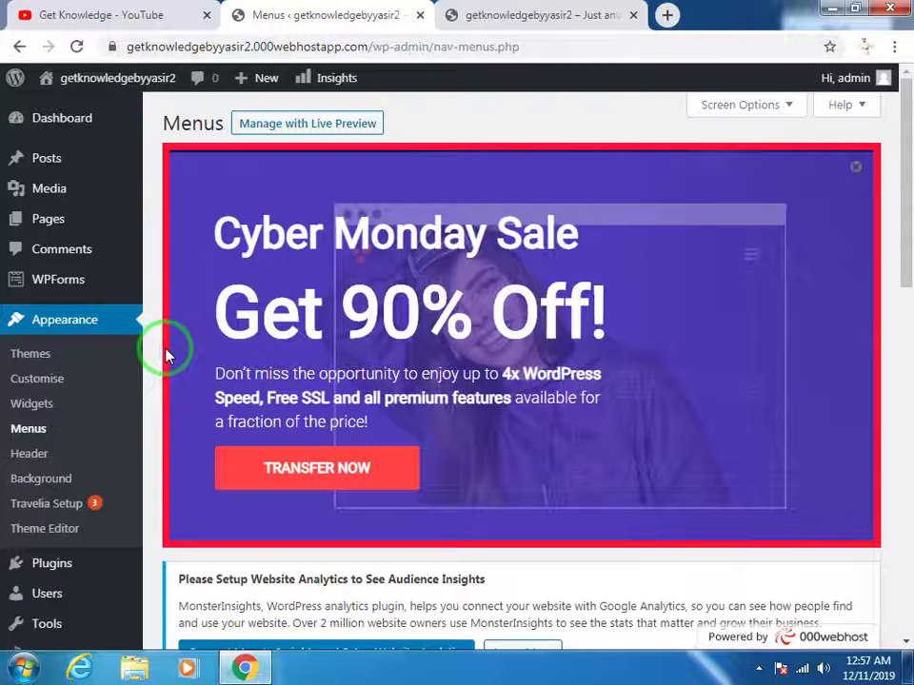
mouse_move(51, 219)
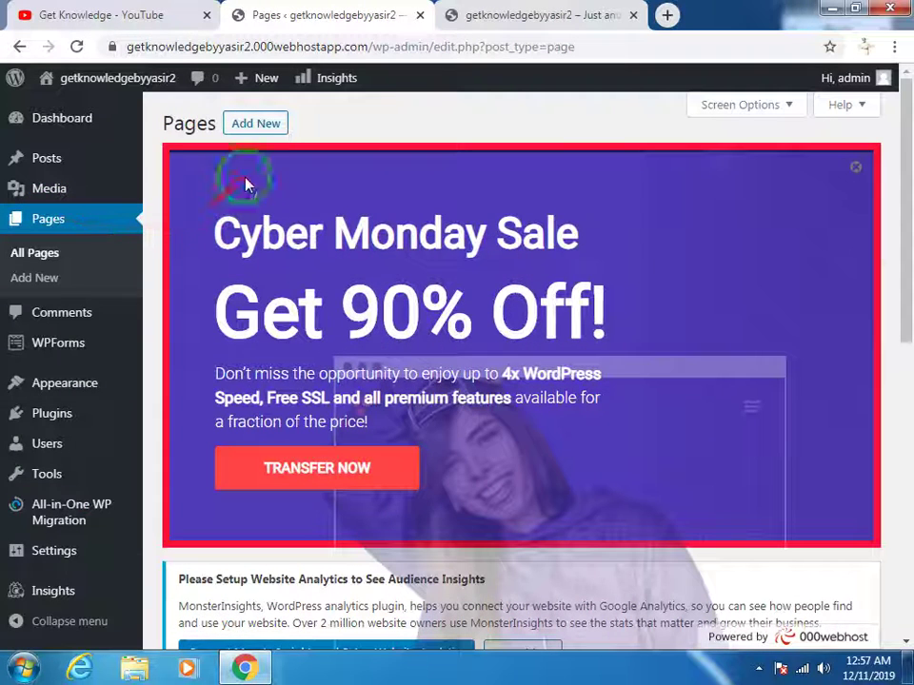
left_click(258, 123)
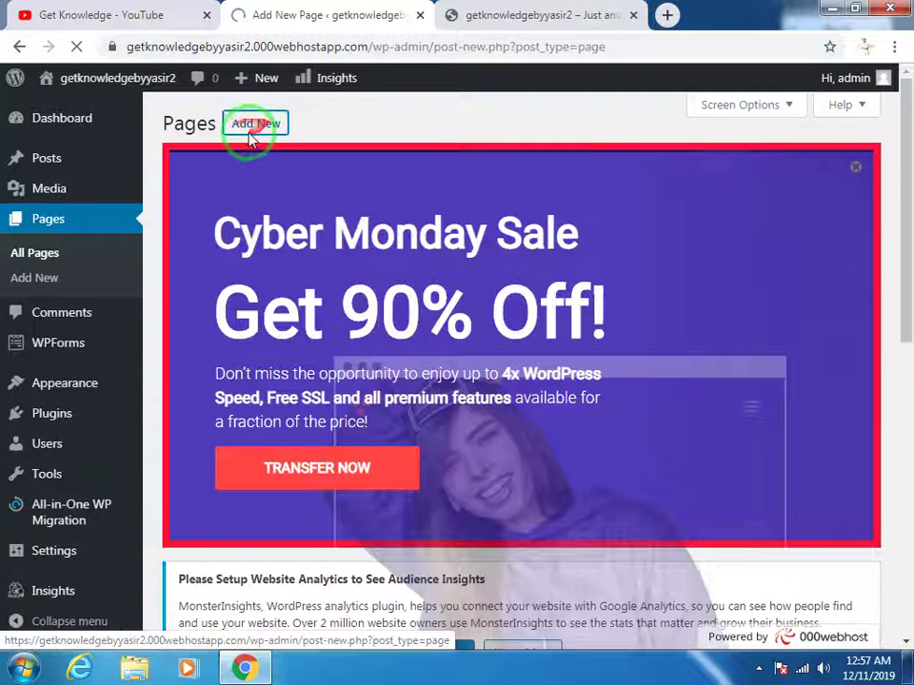
type("K")
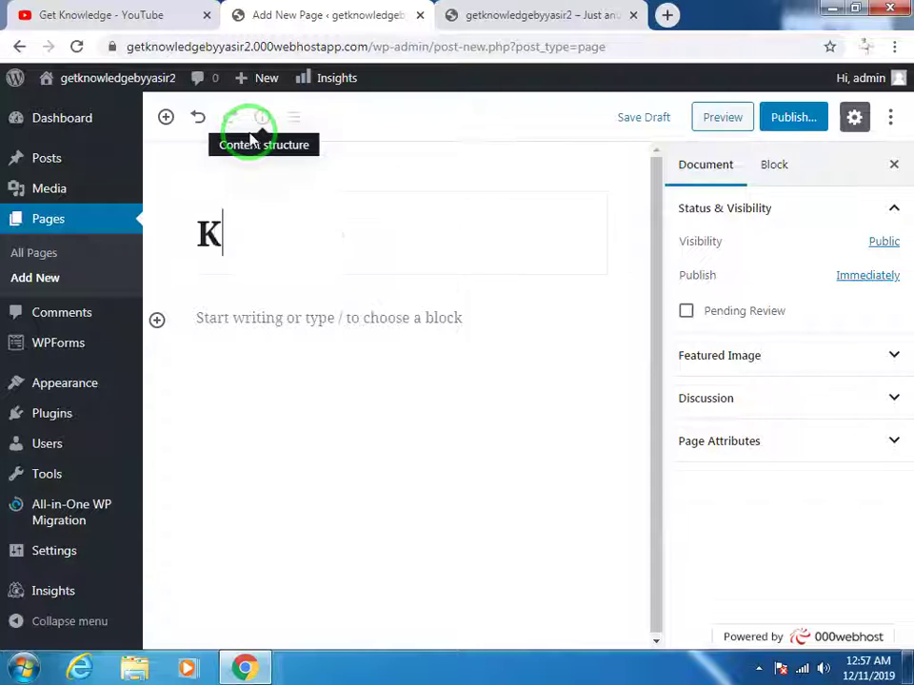
type("arachi")
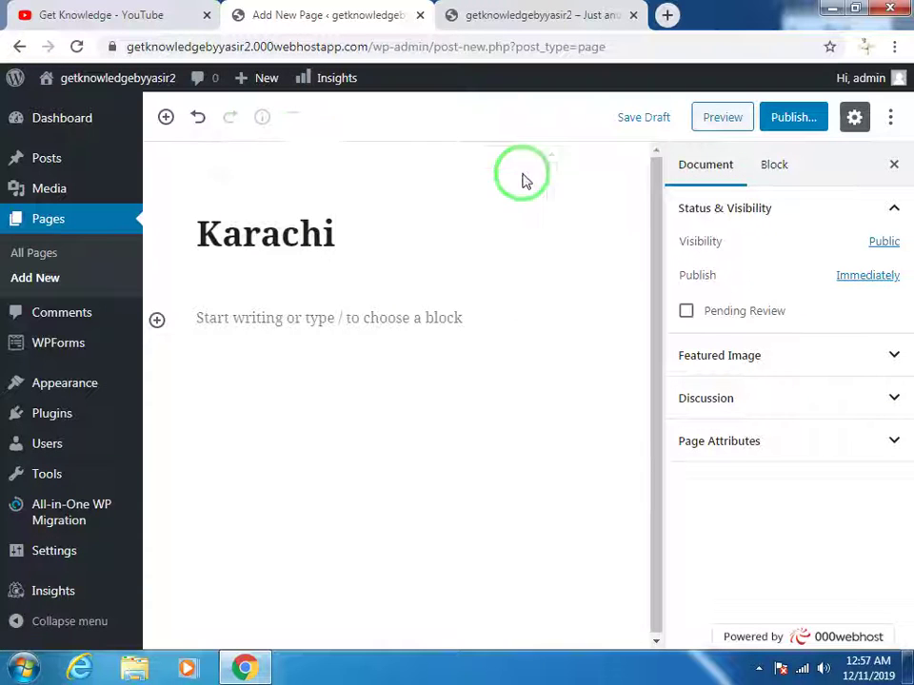
left_click(804, 120)
left_click(802, 122)
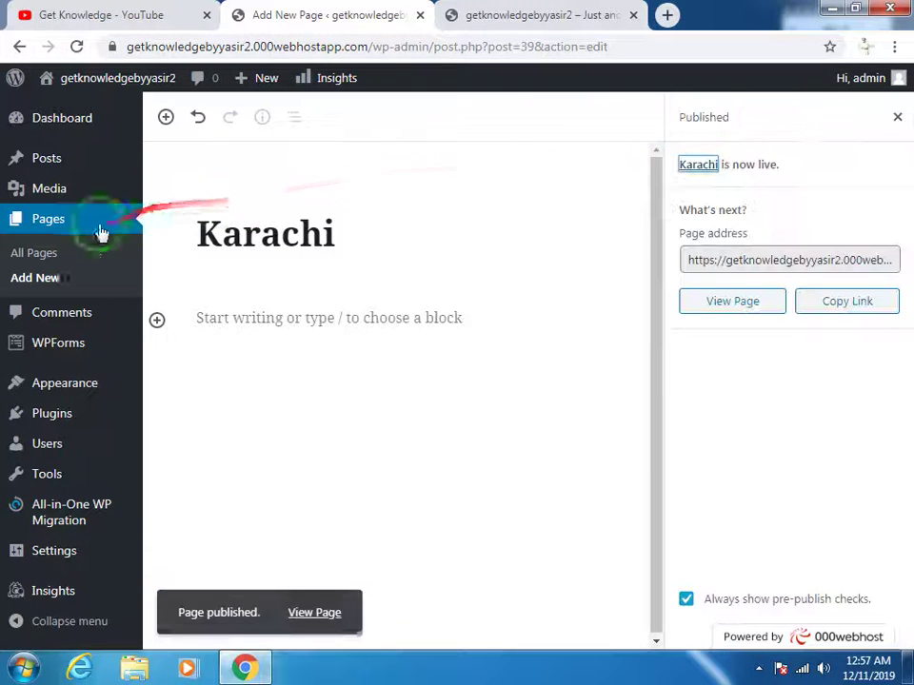
Create another new page titled Lahore and publish it
left_click(53, 221)
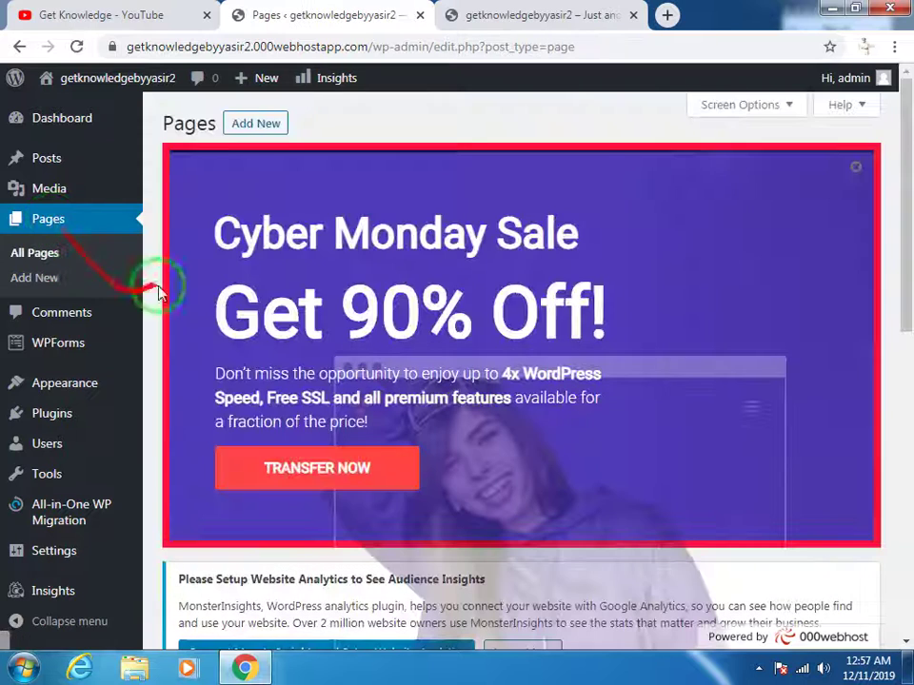
left_click(255, 124)
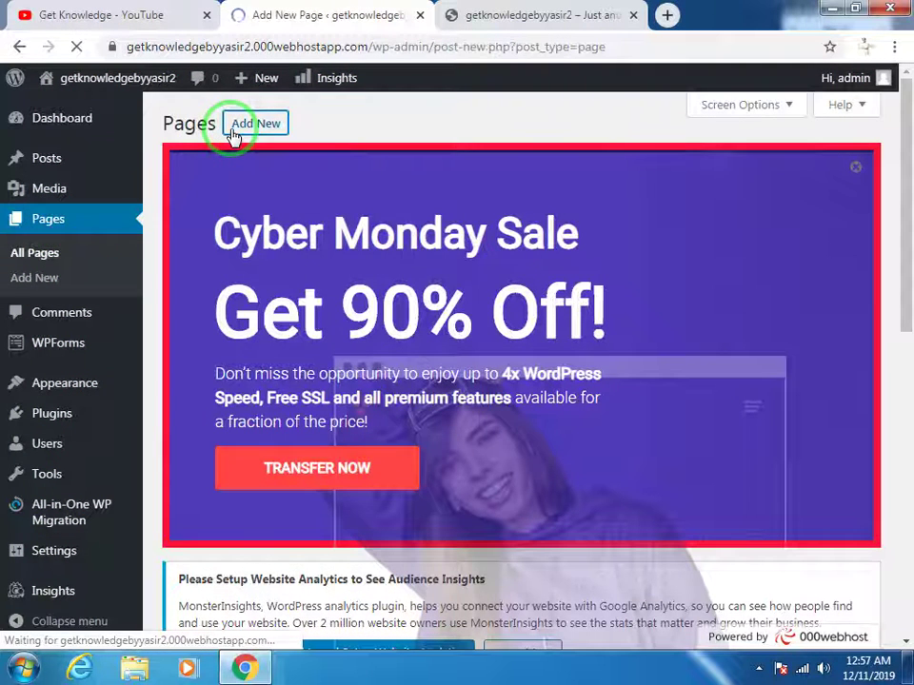
type("a")
key("BackSpace")
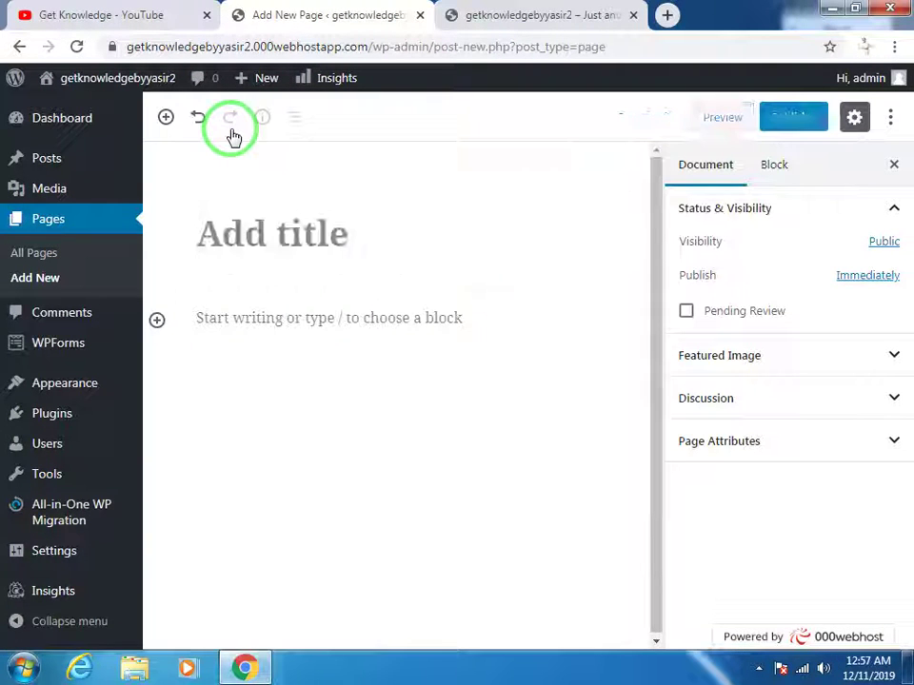
type("Lahore")
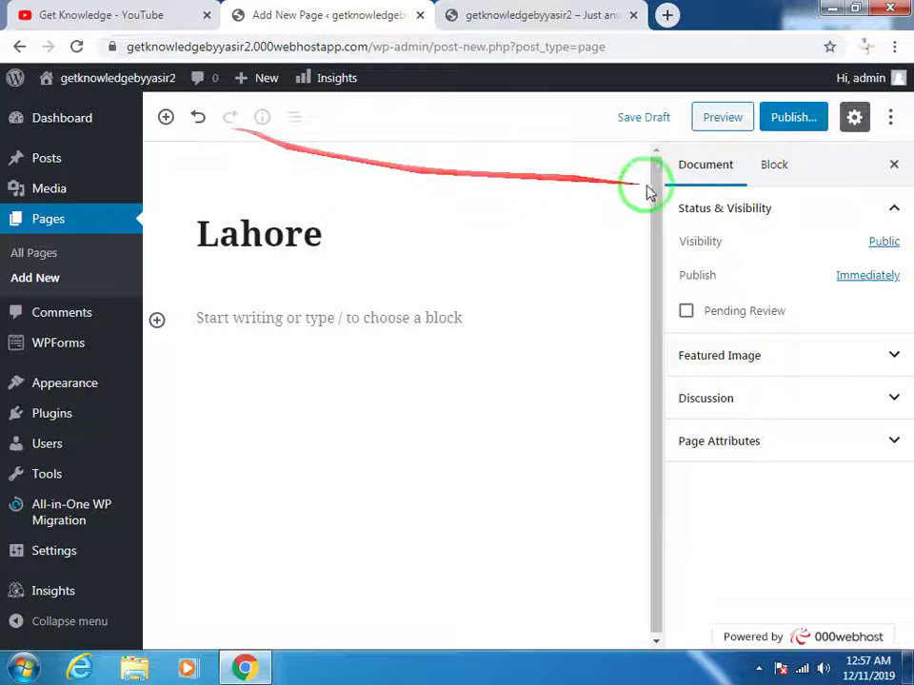
left_click(811, 117)
left_click(807, 117)
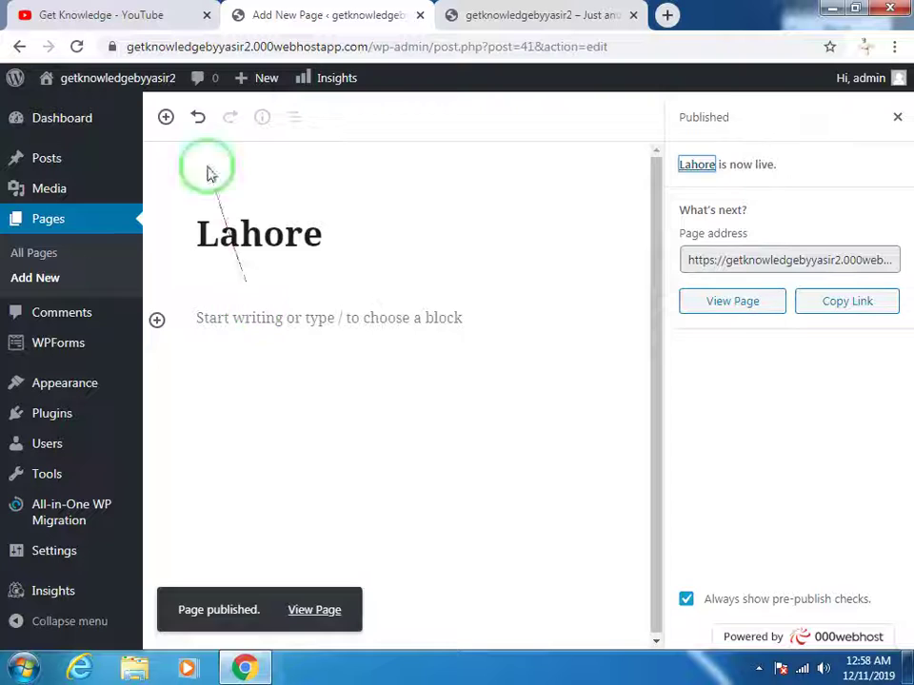
Add a new page titled Islamabad and publish it
left_click(43, 218)
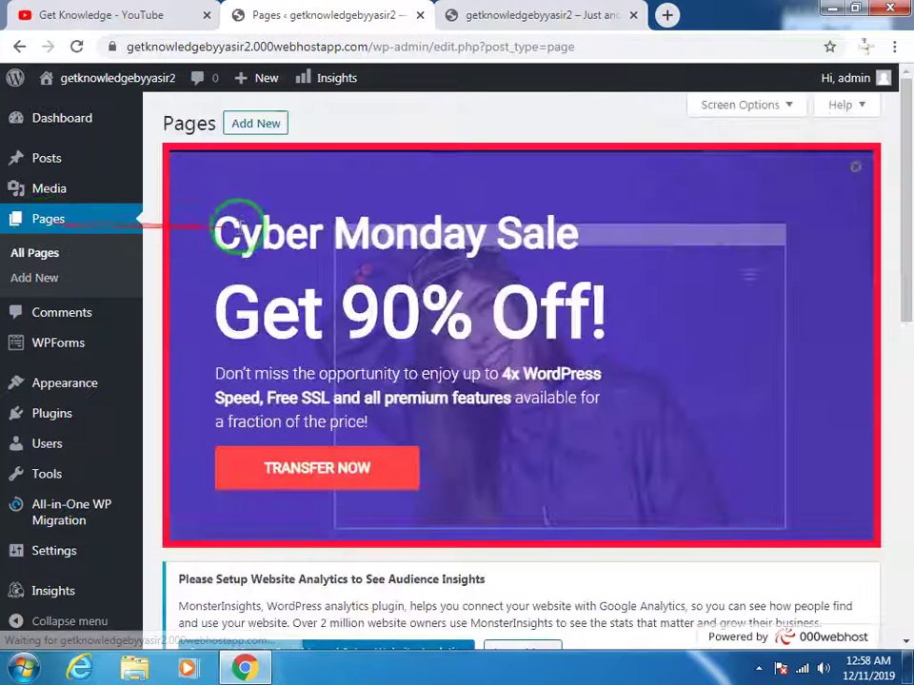
left_click(259, 129)
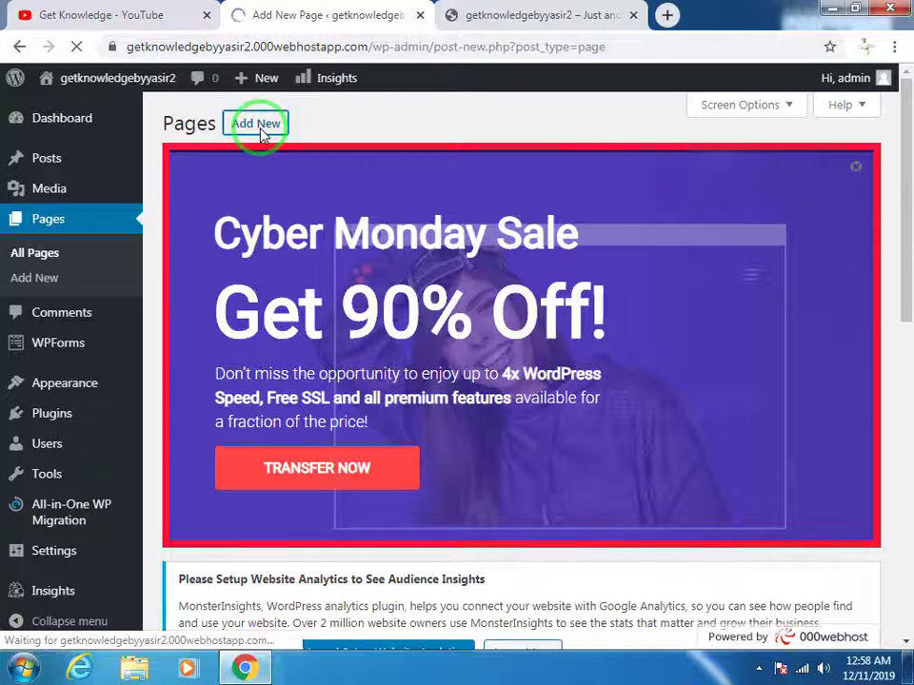
type("Islamabad")
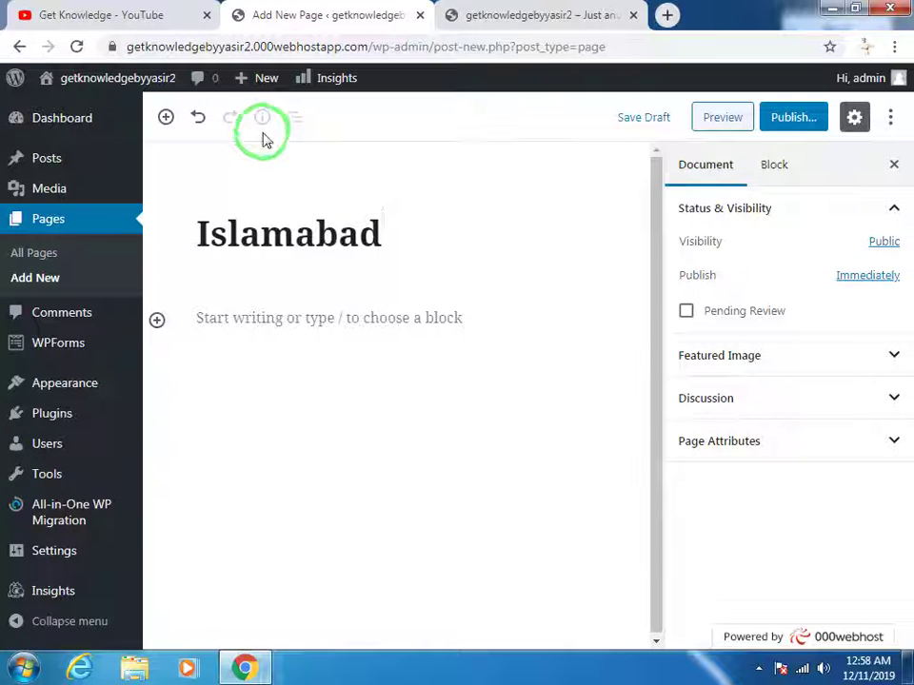
left_click(796, 122)
left_click(799, 126)
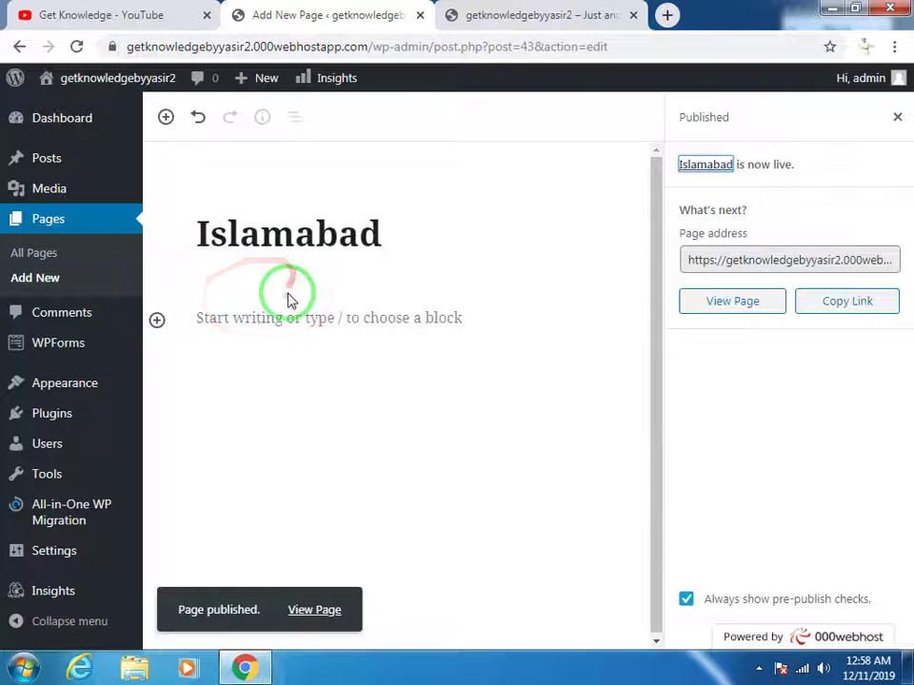
View the live site's navigation bar, and return to the admin's menu editor, closing the sale banner
left_click(576, 14)
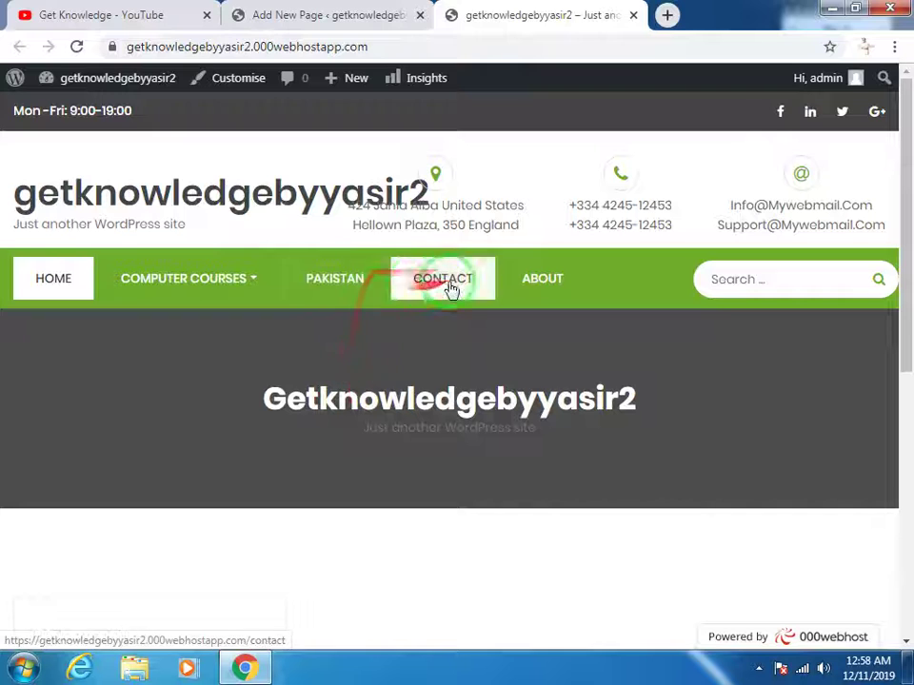
left_click(292, 16)
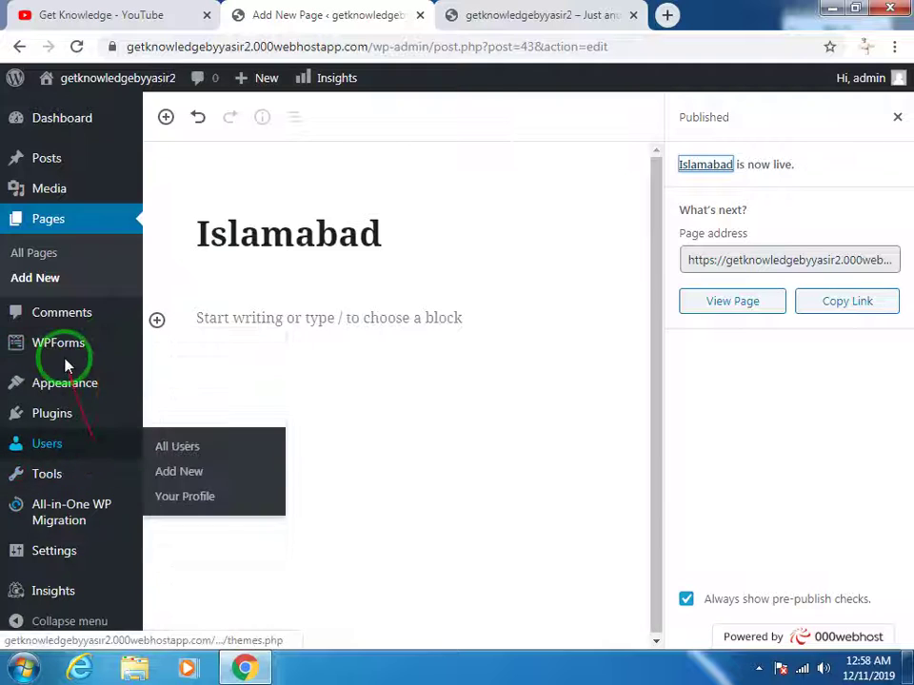
mouse_move(73, 389)
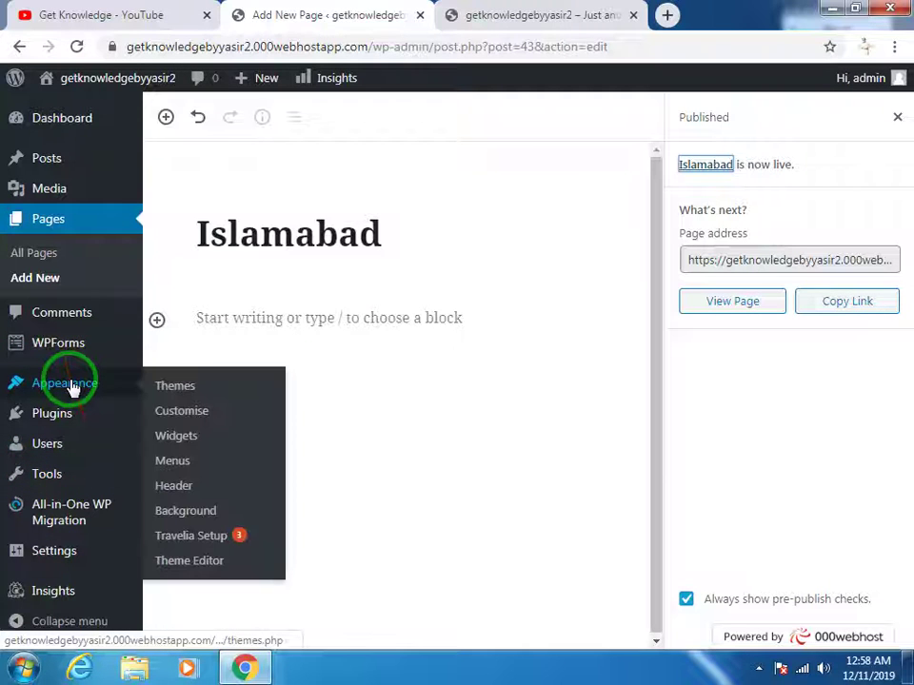
left_click(174, 463)
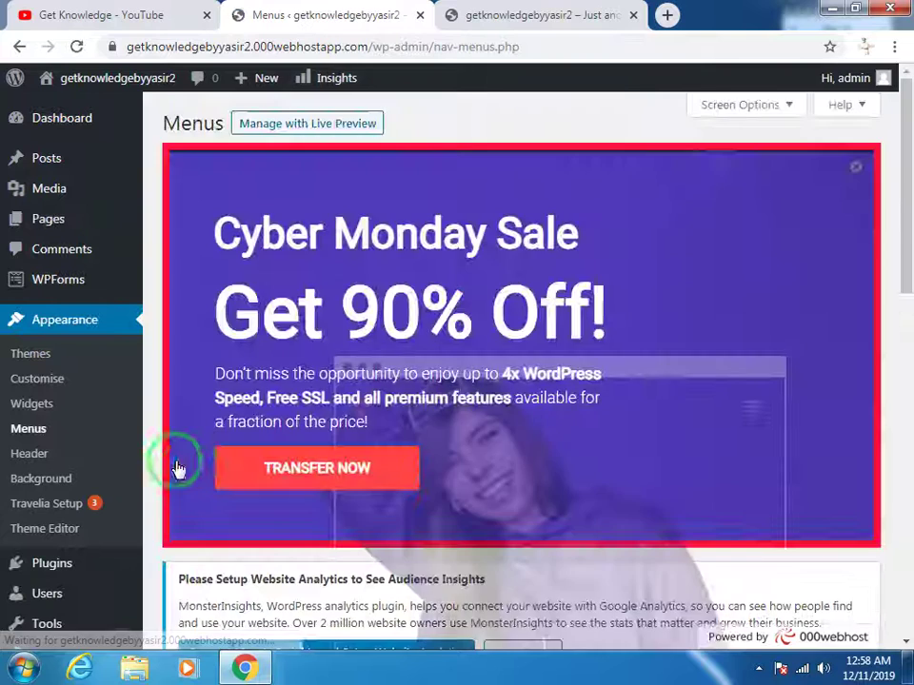
left_click(841, 171)
scroll(563, 208, "down", 2)
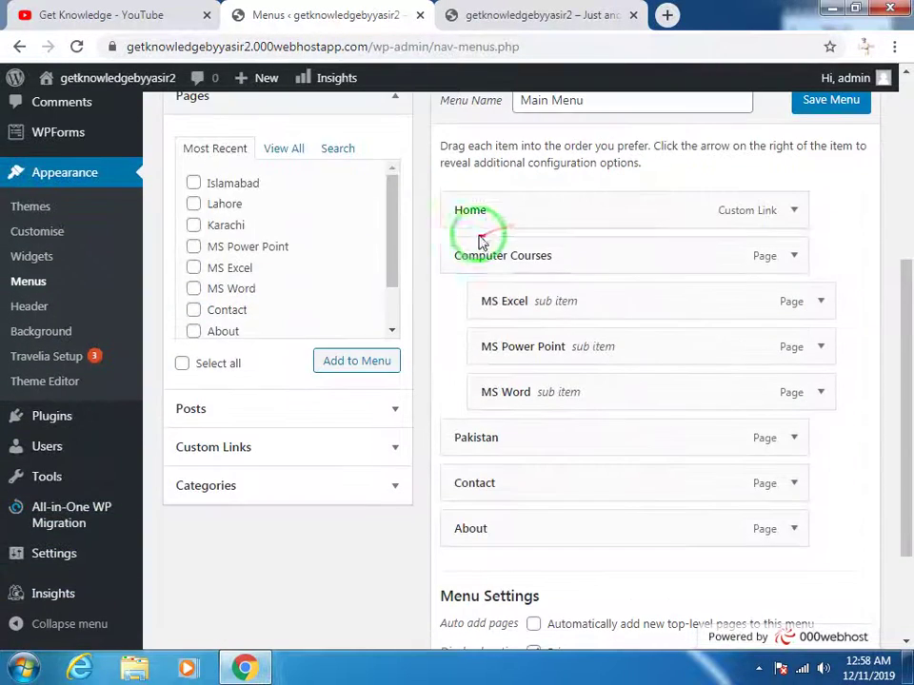
Add the Islamabad, Karachi and Lahore pages to the Main Menu from the full list of pages
left_click(284, 149)
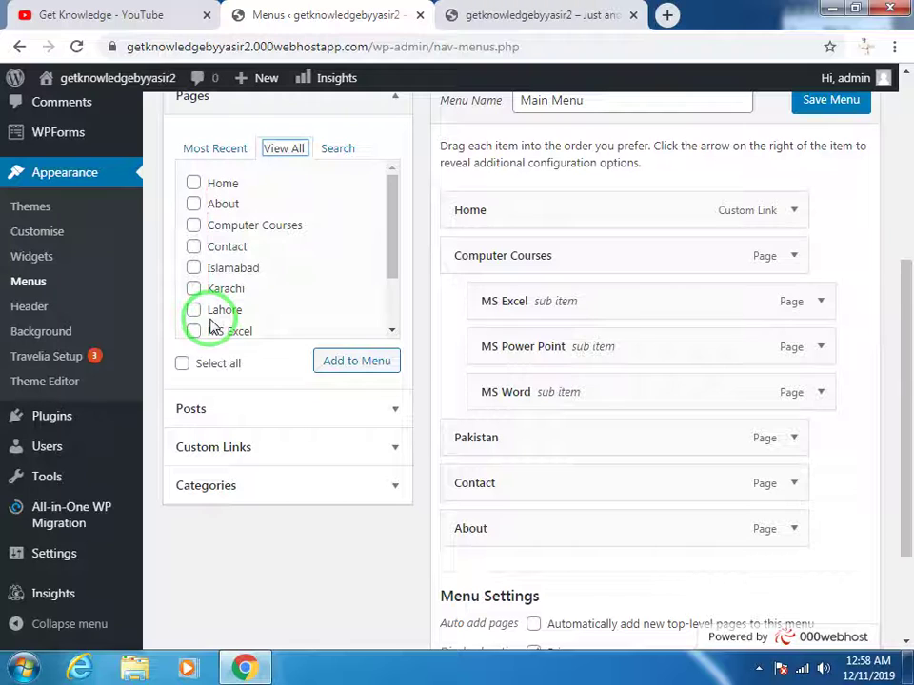
left_click_drag(388, 216, 393, 237)
left_click(193, 243)
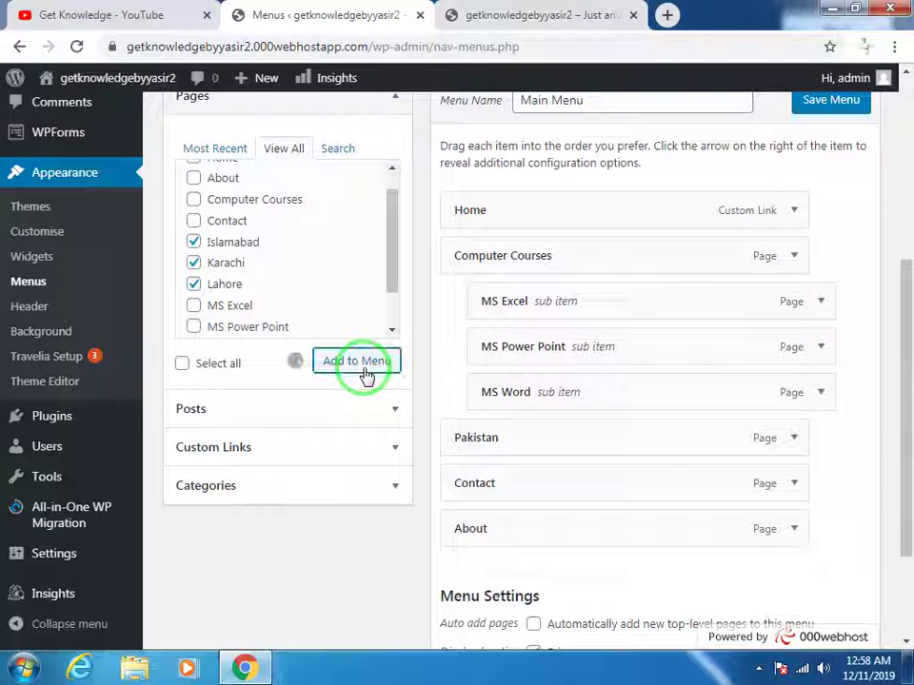
Move the Islamabad, Karachi and Lahore items directly beneath Pakistan and nest them as its sub items
scroll(479, 379, "down", 3)
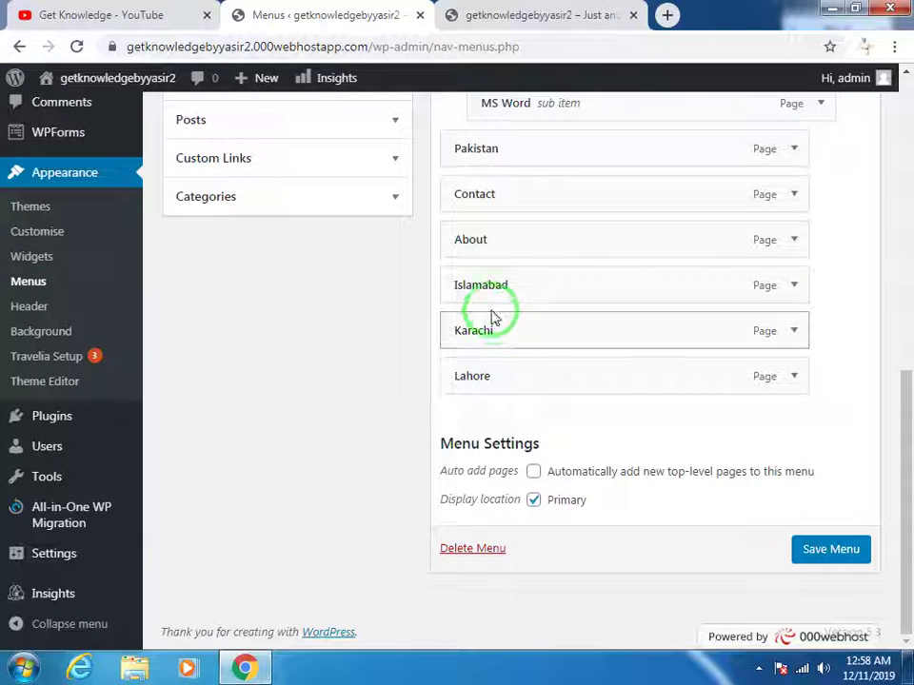
scroll(492, 302, "up", 1)
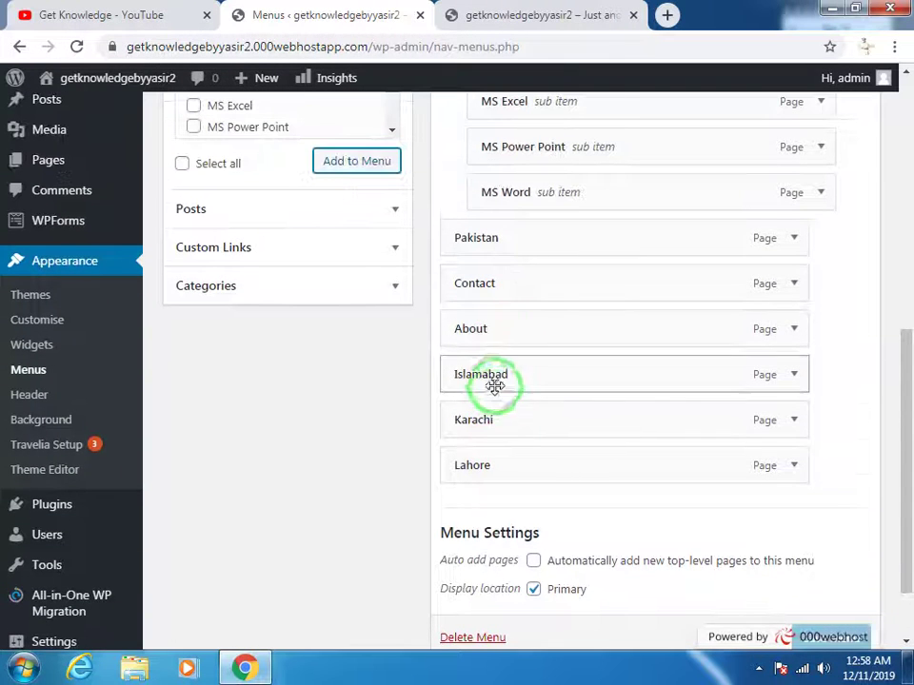
left_click_drag(487, 378, 491, 276)
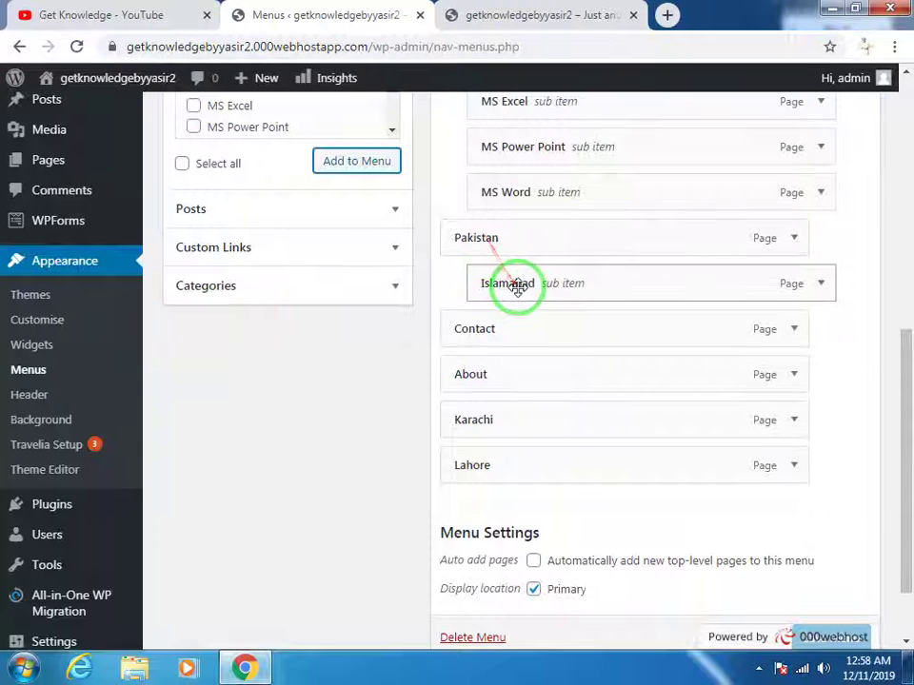
left_click_drag(502, 422, 526, 334)
left_click_drag(471, 467, 532, 375)
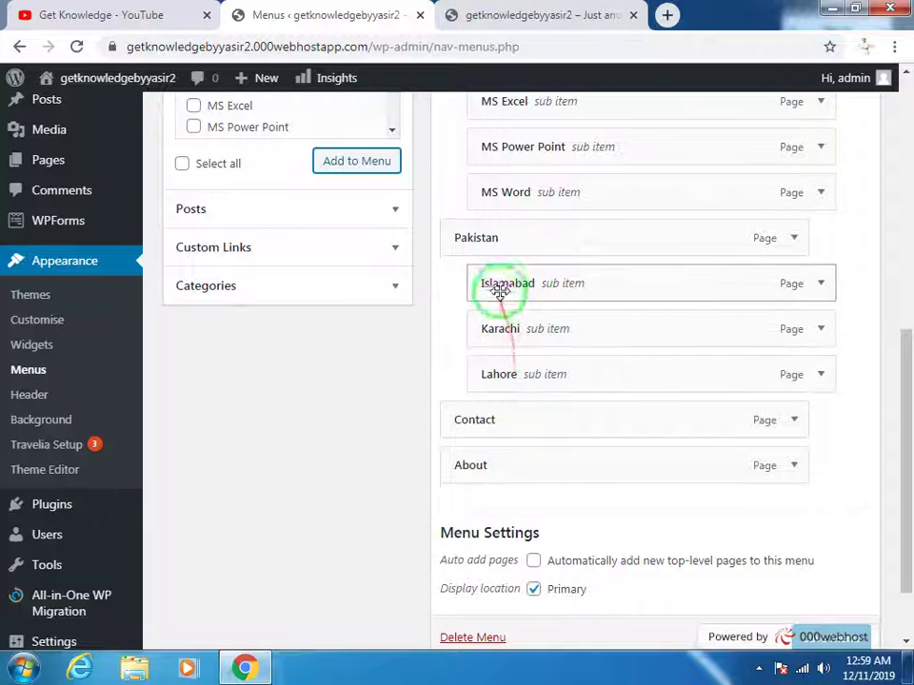
Indent the Lahore item one level deeper beneath Karachi and save the Main Menu
left_click_drag(513, 374, 539, 366)
scroll(777, 534, "down", 2)
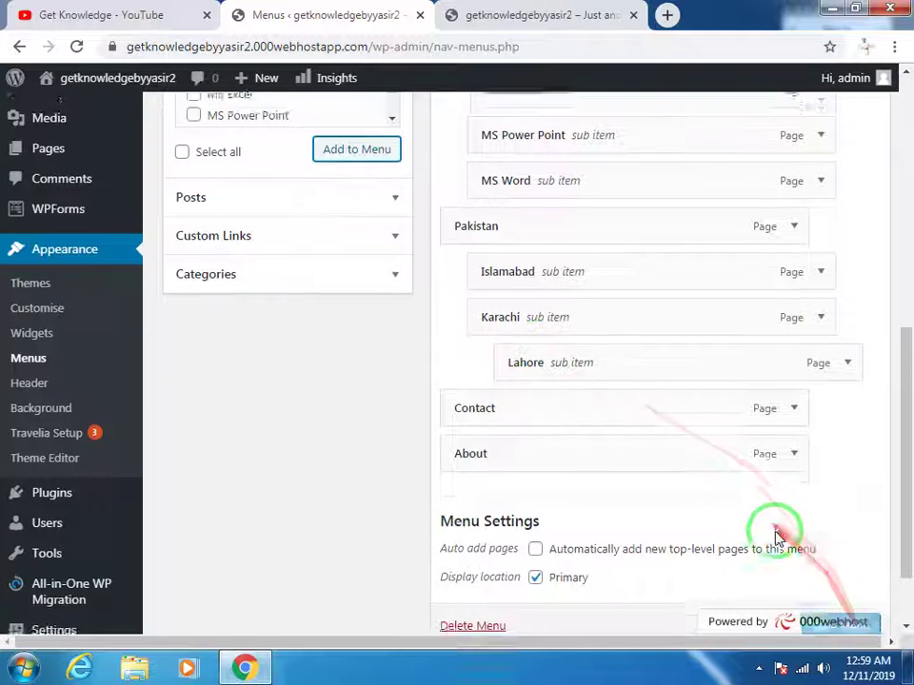
left_click(839, 537)
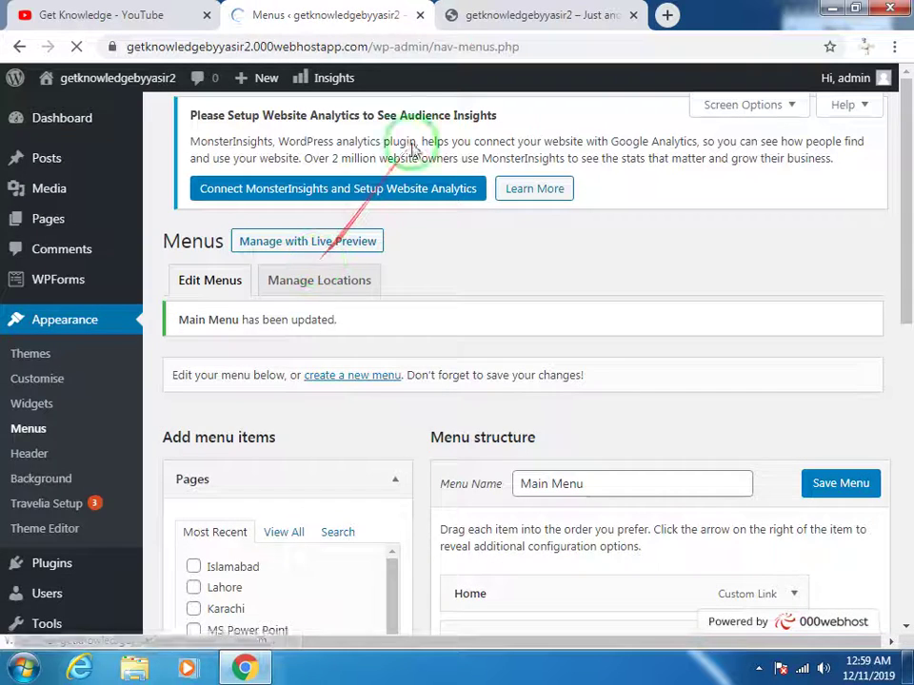
Reload the live site and inspect the Pakistan and Computer Courses dropdowns in its navigation bar
left_click(525, 8)
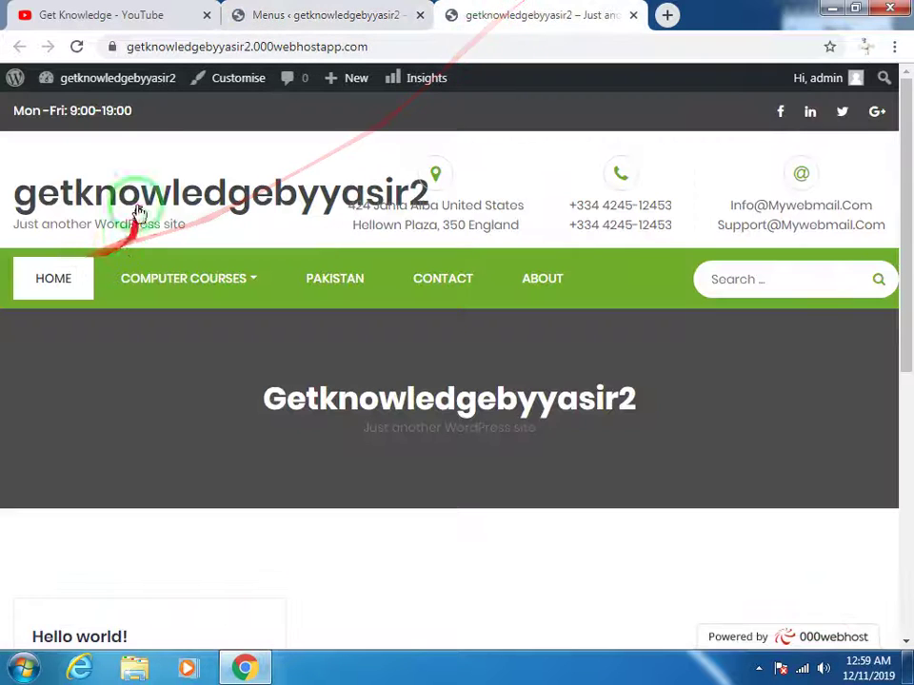
left_click(77, 45)
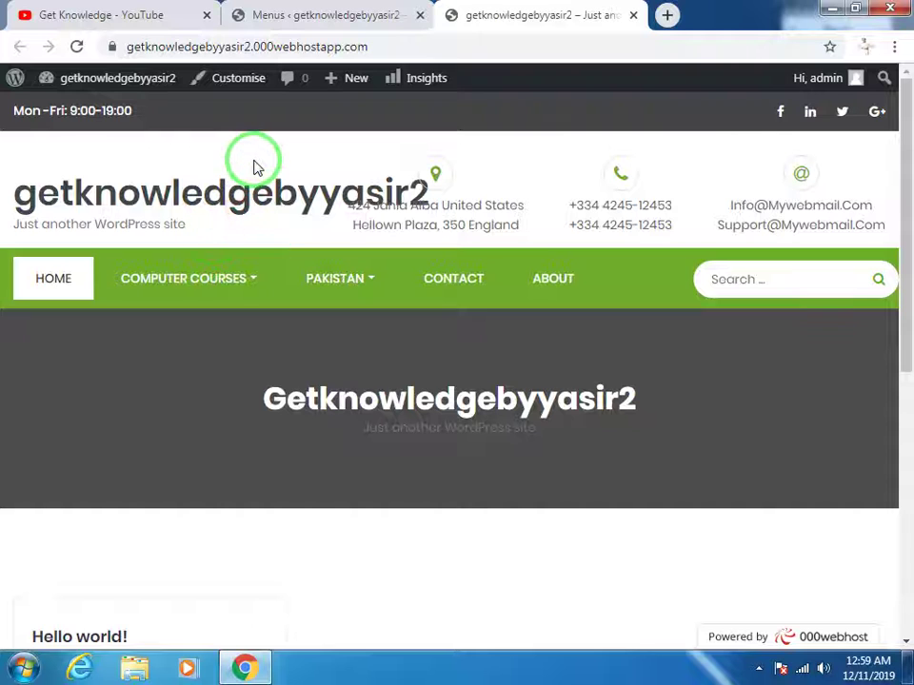
mouse_move(370, 284)
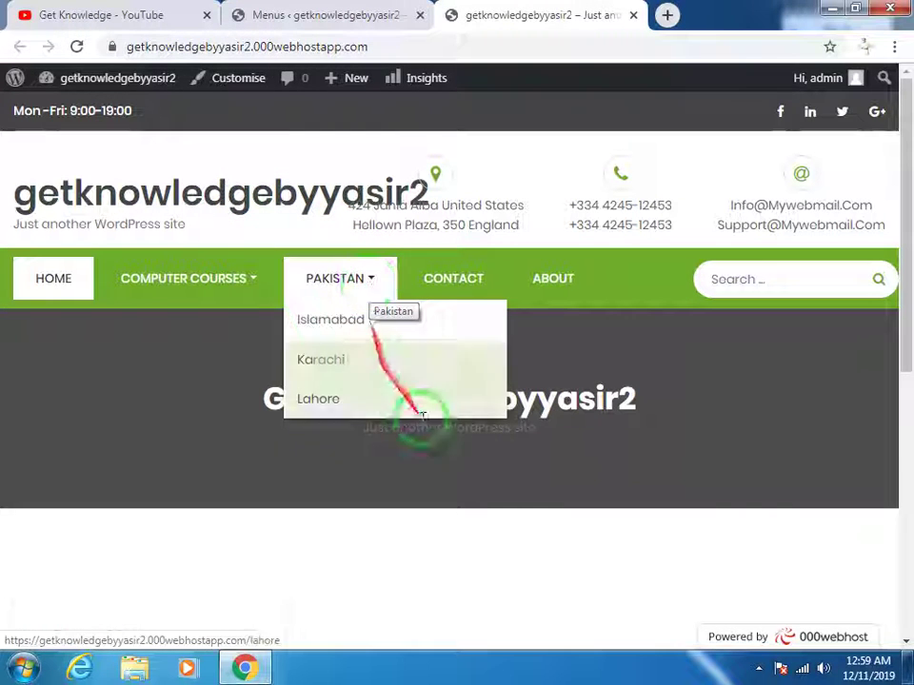
left_click(324, 326)
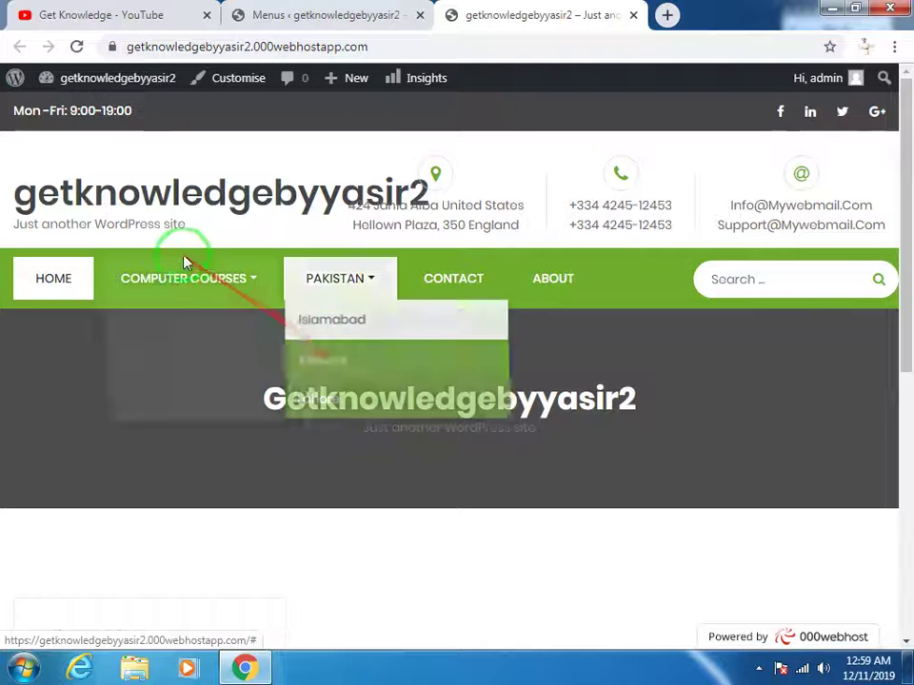
mouse_move(211, 290)
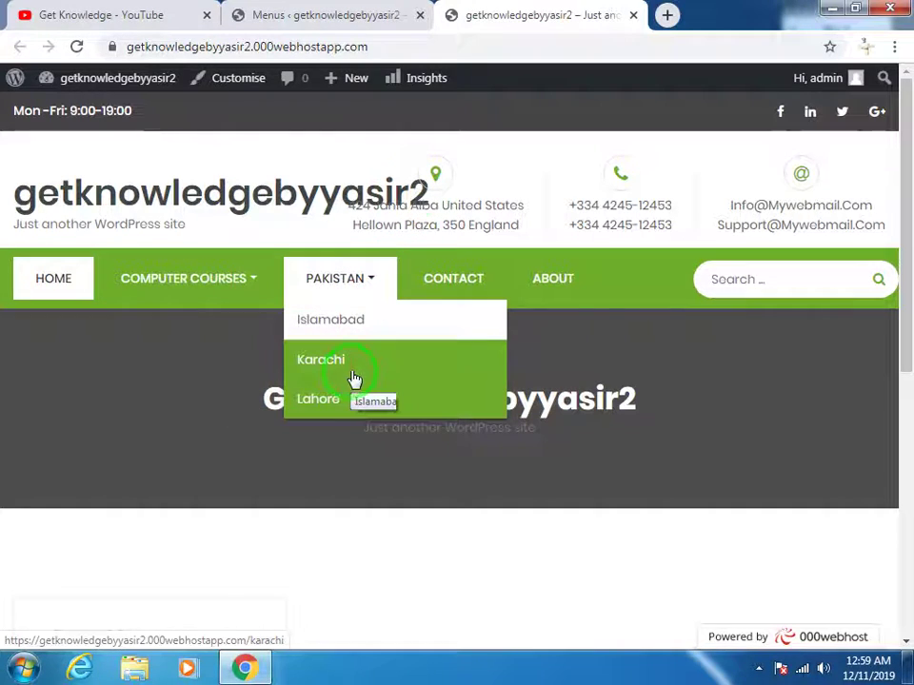
Return to the menu editor, outdent Lahore to the same sub level as Islamabad and Karachi, and save the Main Menu
left_click(352, 15)
scroll(588, 403, "down", 6)
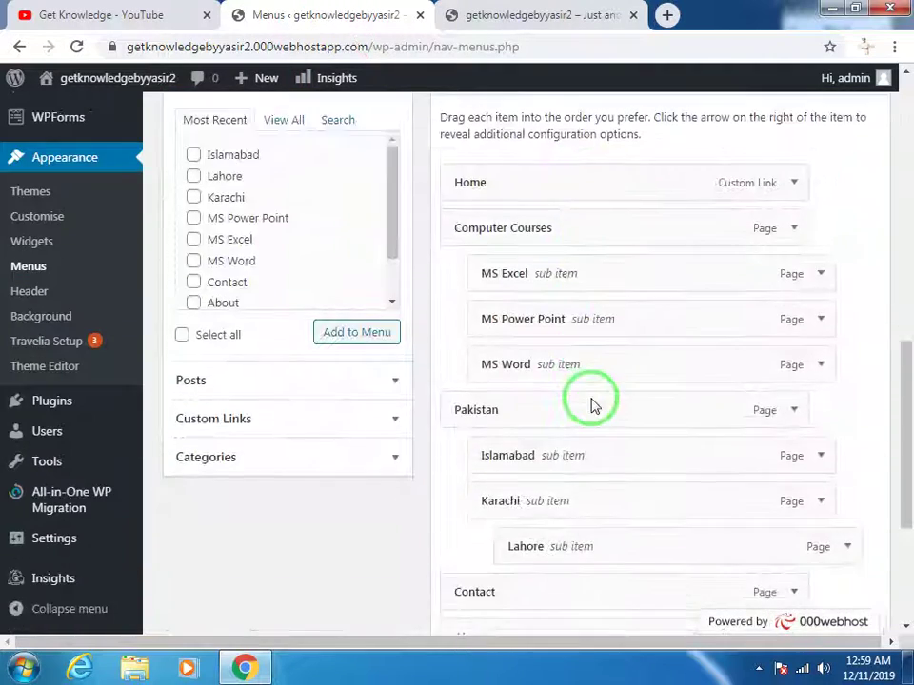
scroll(591, 404, "down", 4)
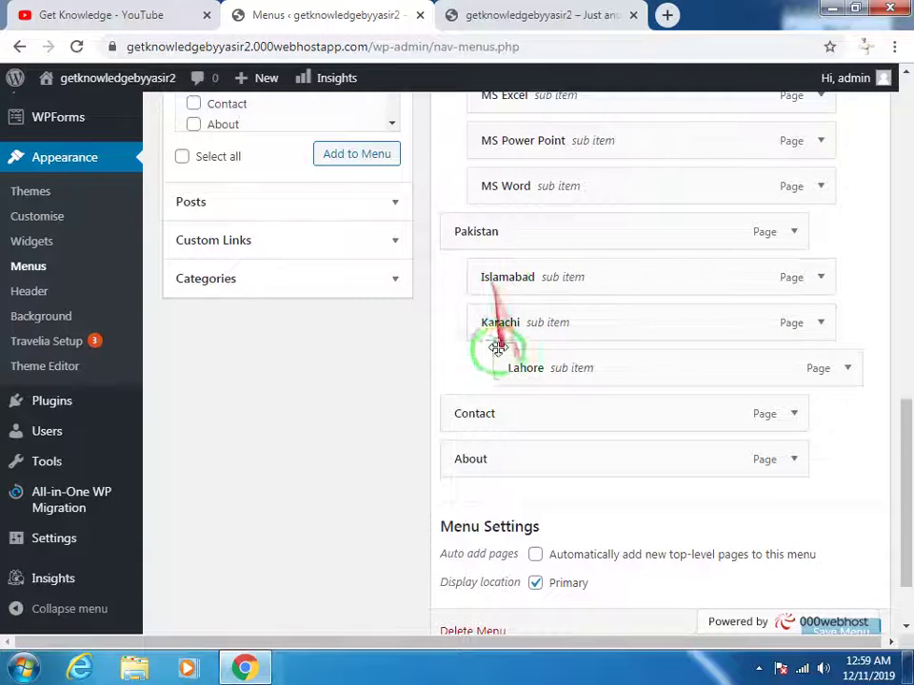
left_click_drag(497, 348, 503, 373)
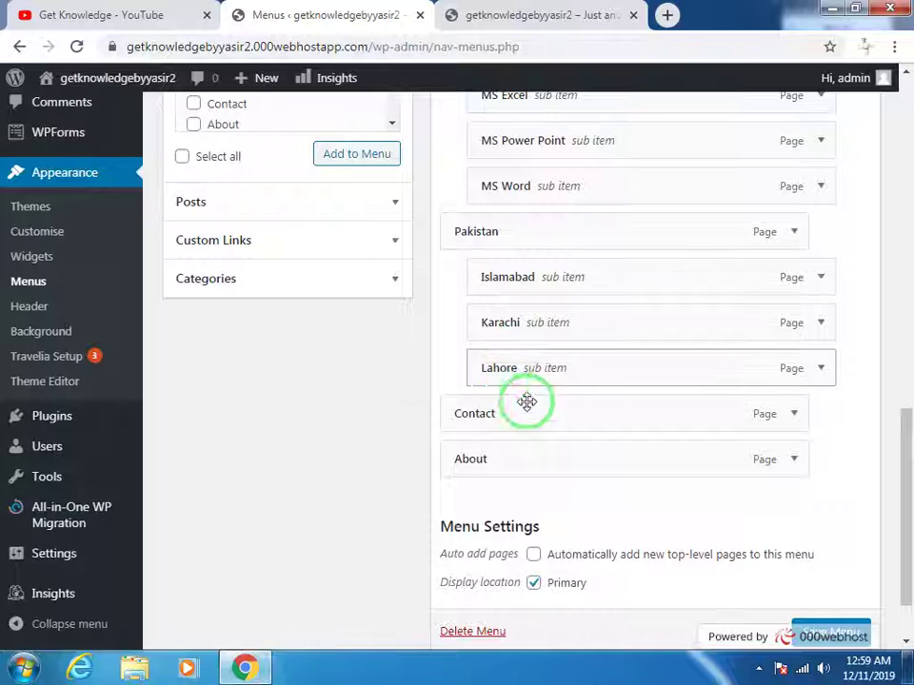
scroll(819, 612, "down", 2)
left_click(836, 555)
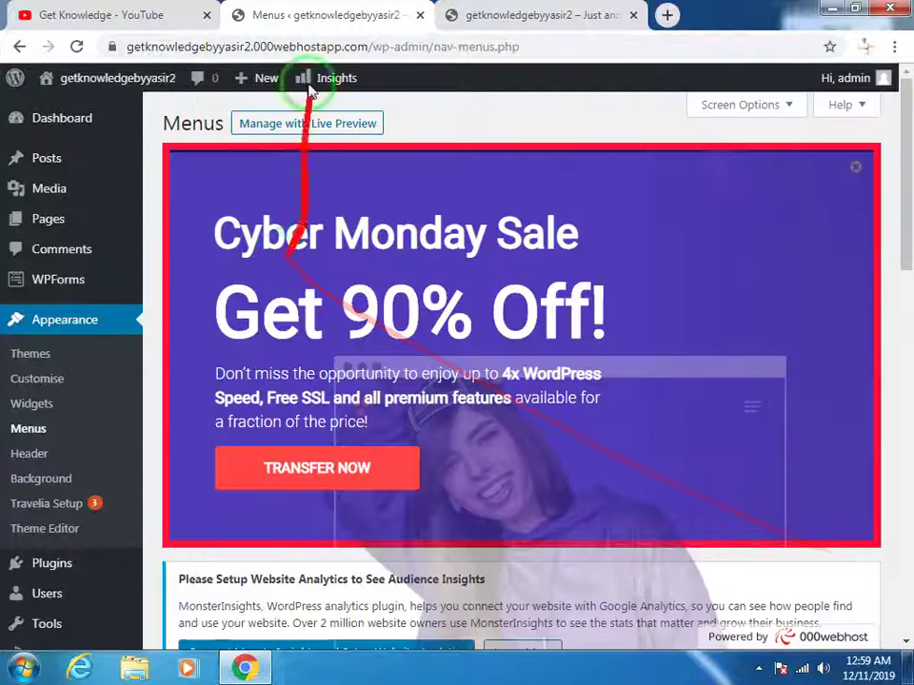
Refresh the live site again and check the entries in the Pakistan and Computer Courses dropdowns
left_click(499, 17)
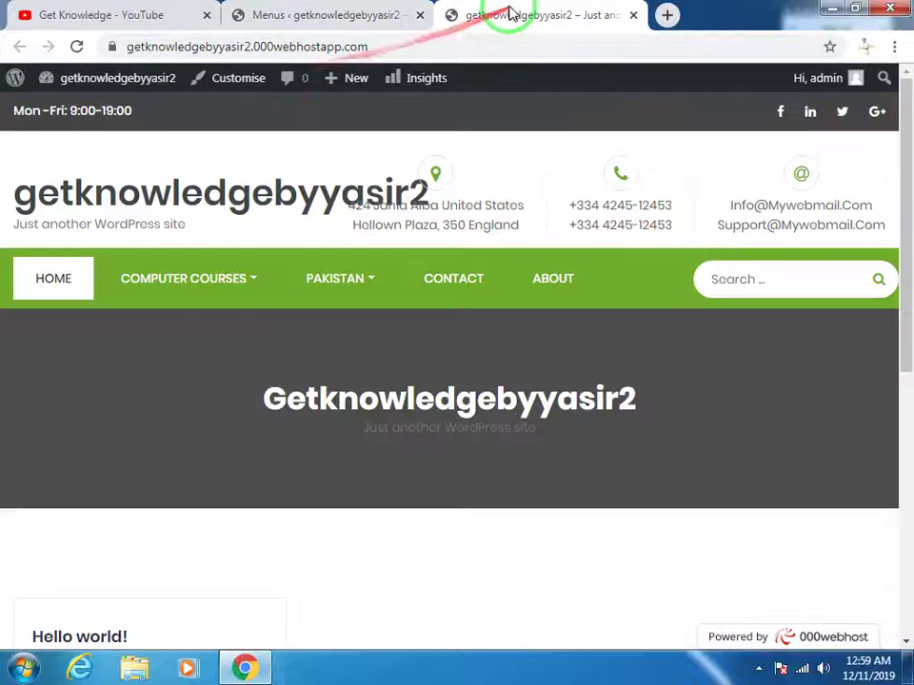
left_click(78, 46)
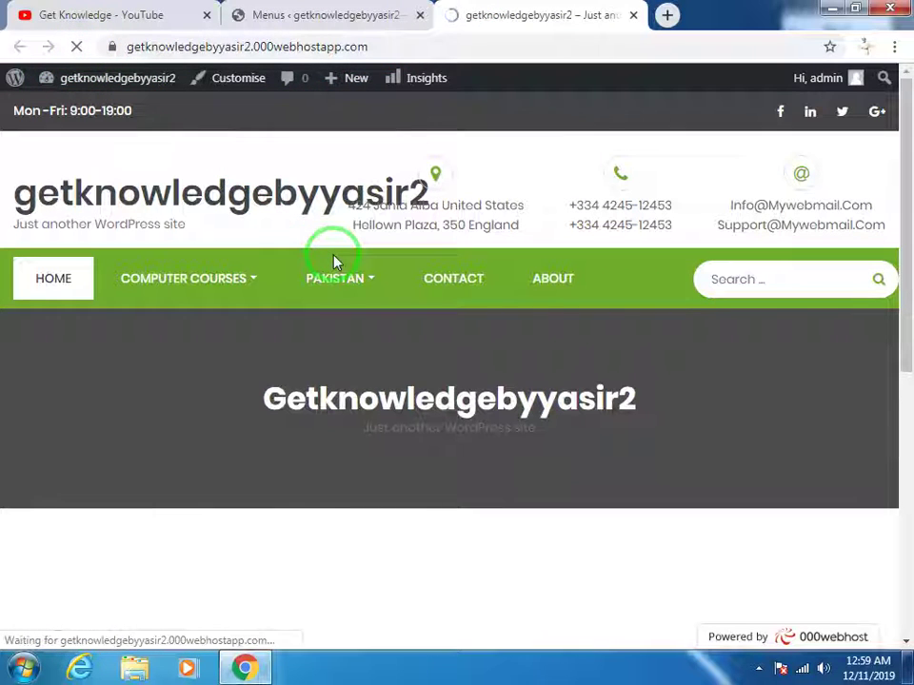
mouse_move(335, 278)
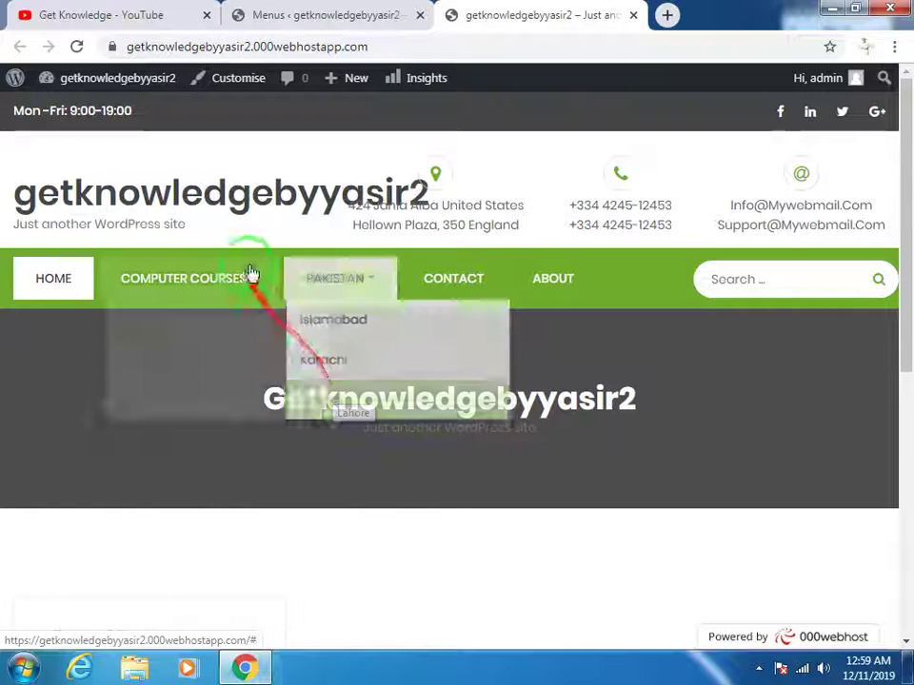
mouse_move(246, 273)
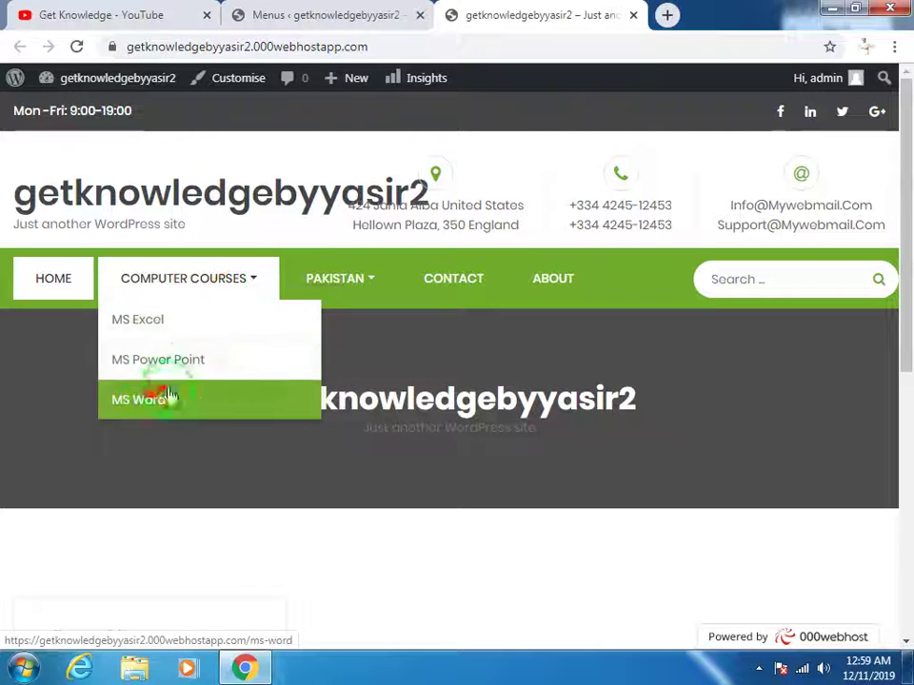
mouse_move(358, 289)
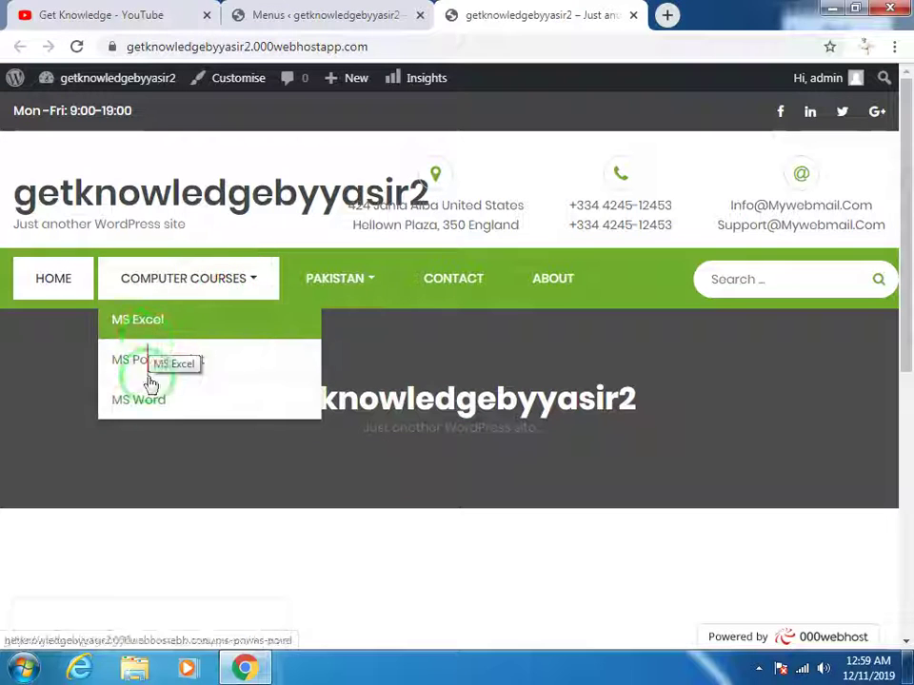
Open the MS Word page from the Computer Courses dropdown and look through its content
left_click(137, 404)
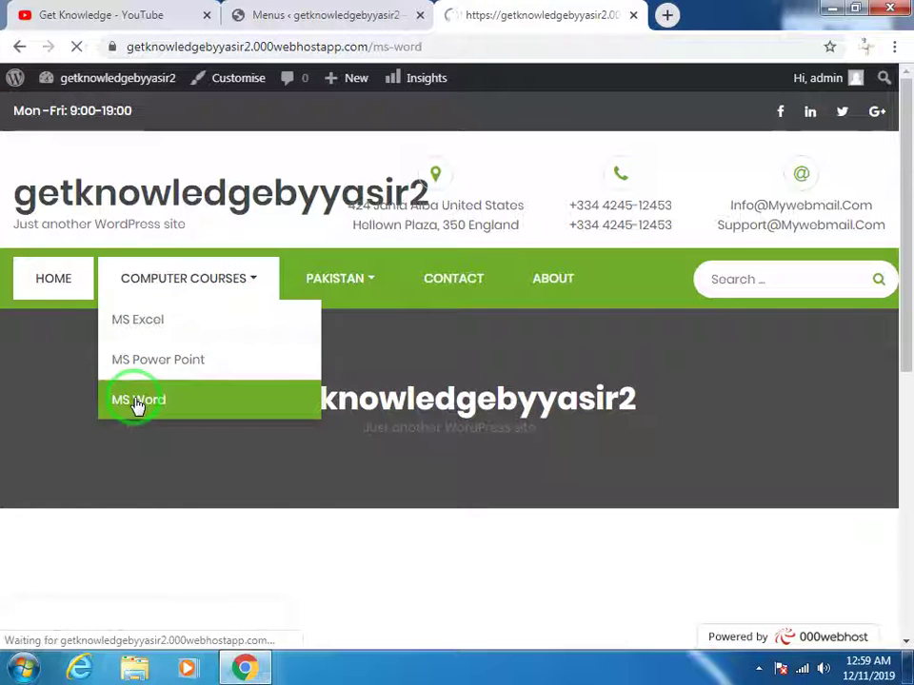
scroll(337, 404, "down", 5)
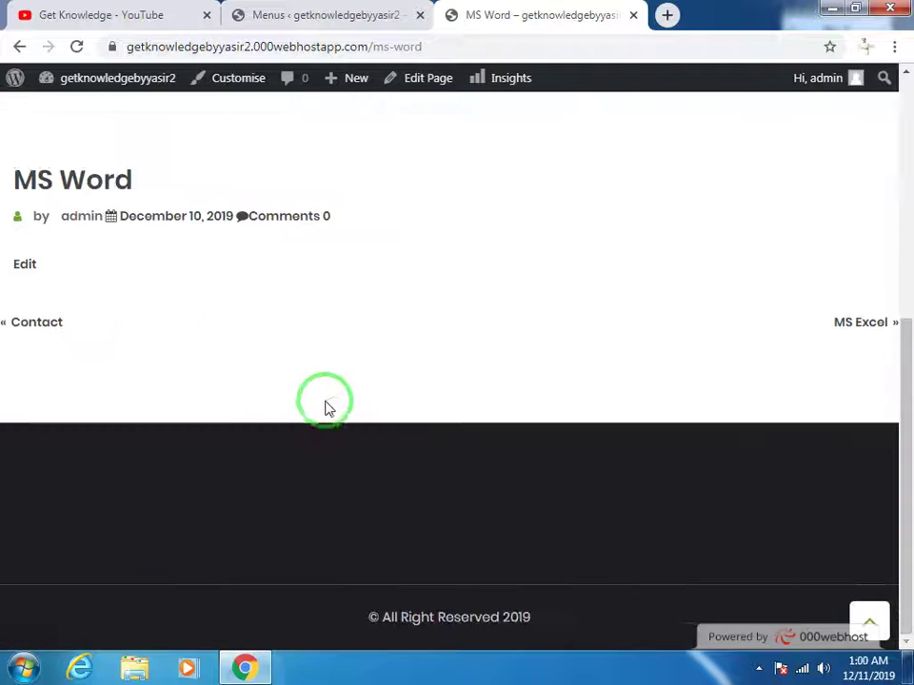
scroll(285, 259, "up", 5)
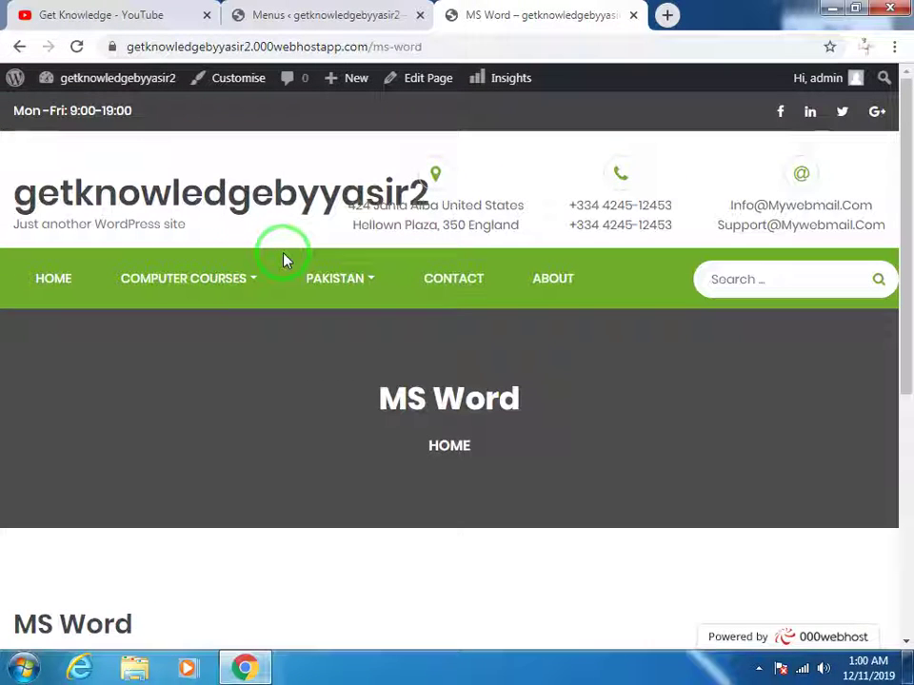
mouse_move(230, 292)
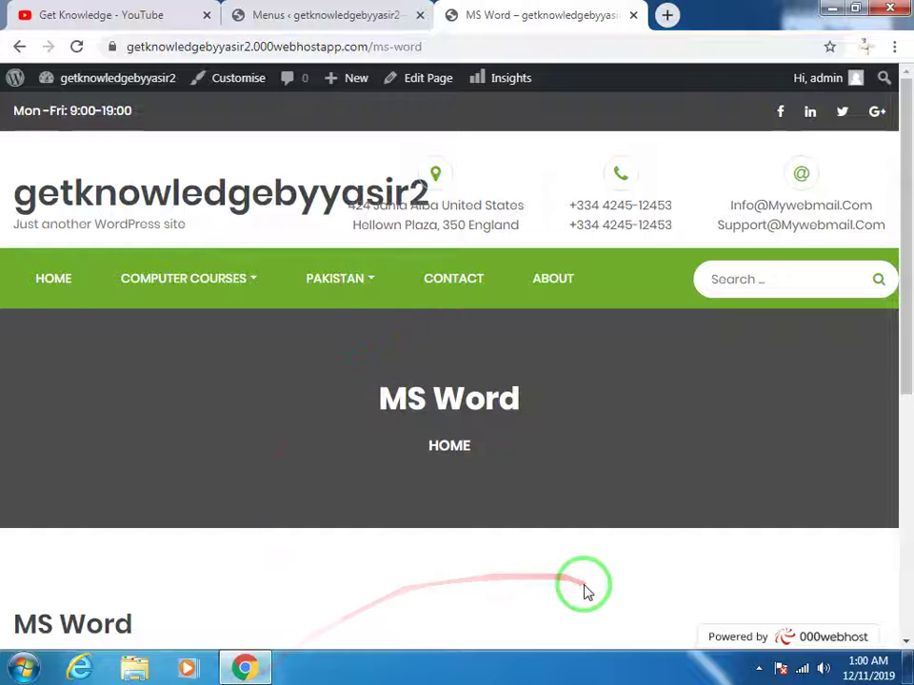
left_click(312, 19)
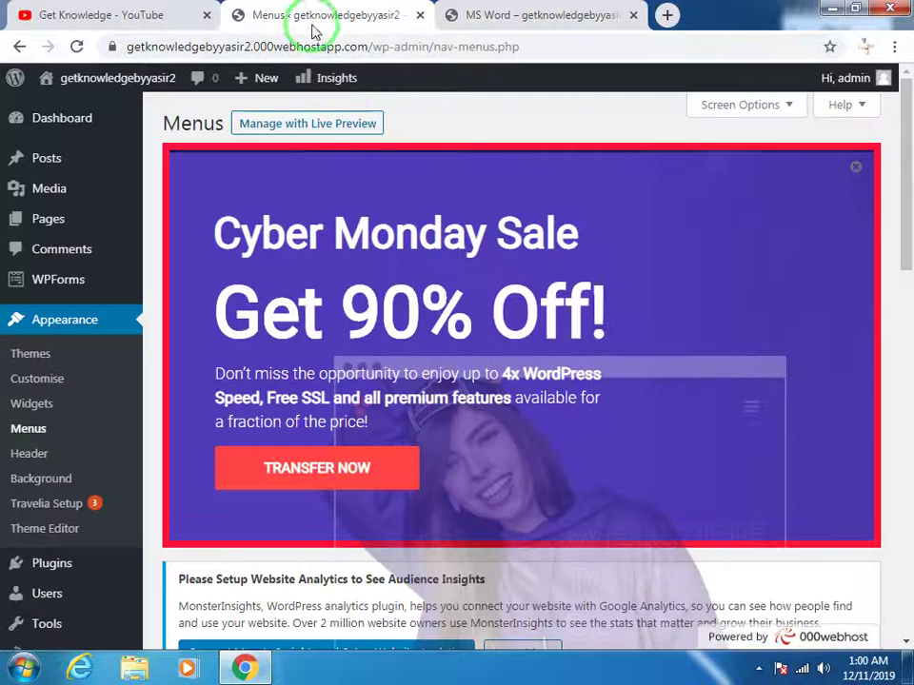
scroll(454, 446, "down", 3)
left_click(522, 8)
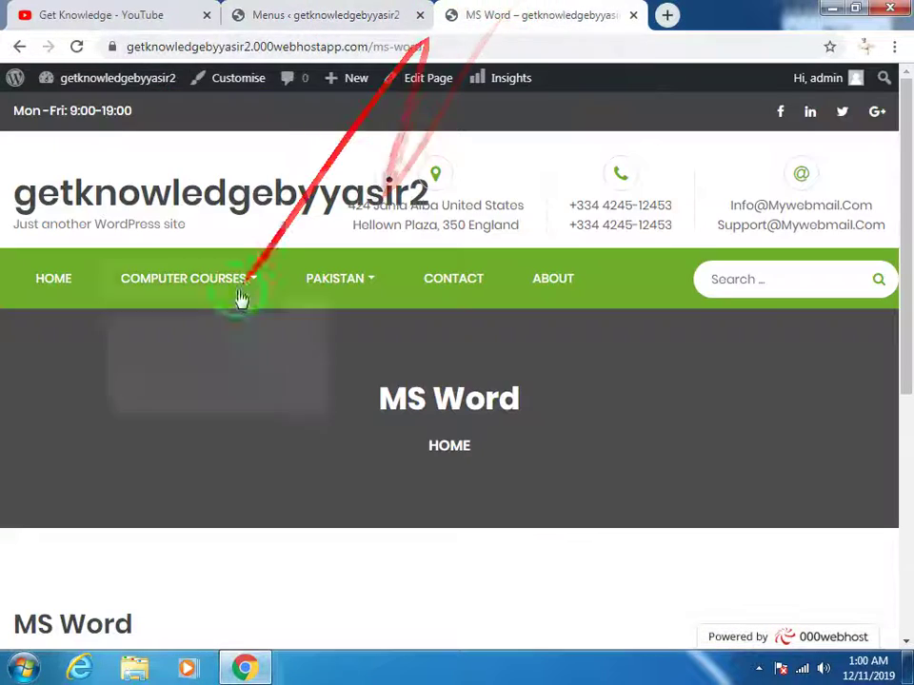
mouse_move(371, 355)
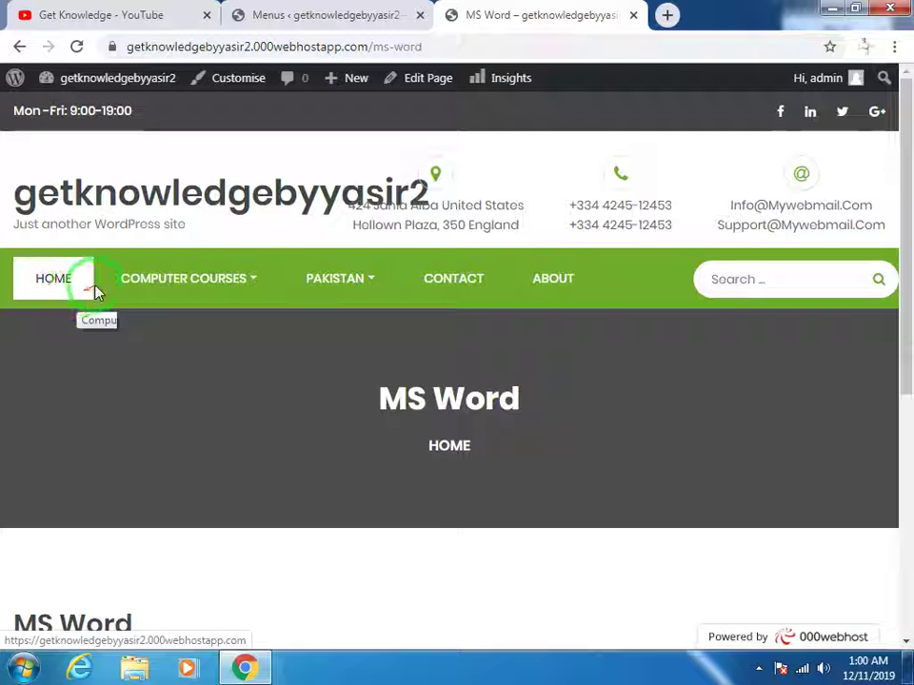
left_click(111, 12)
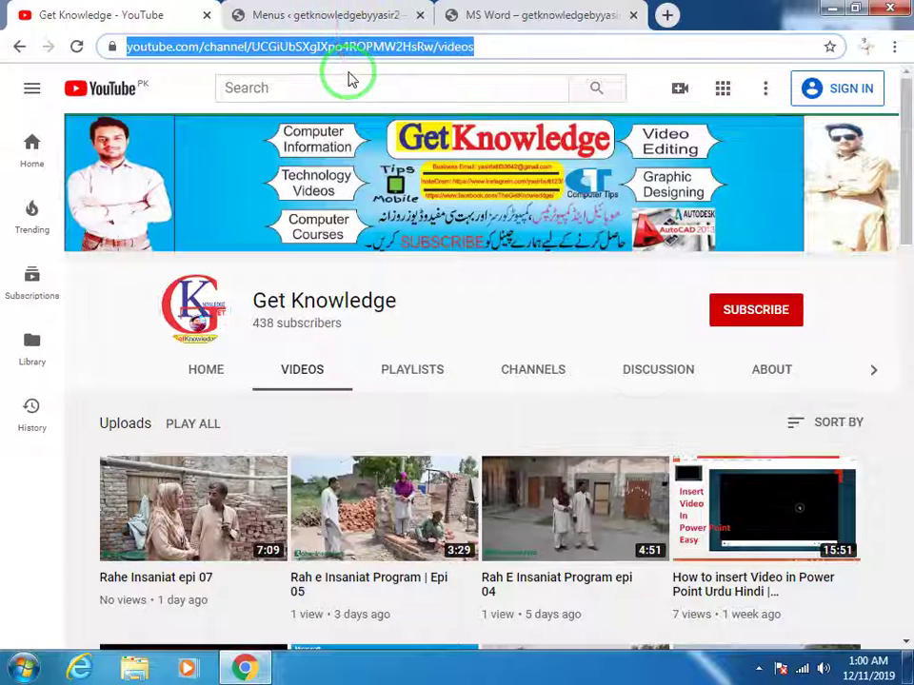
left_click(521, 16)
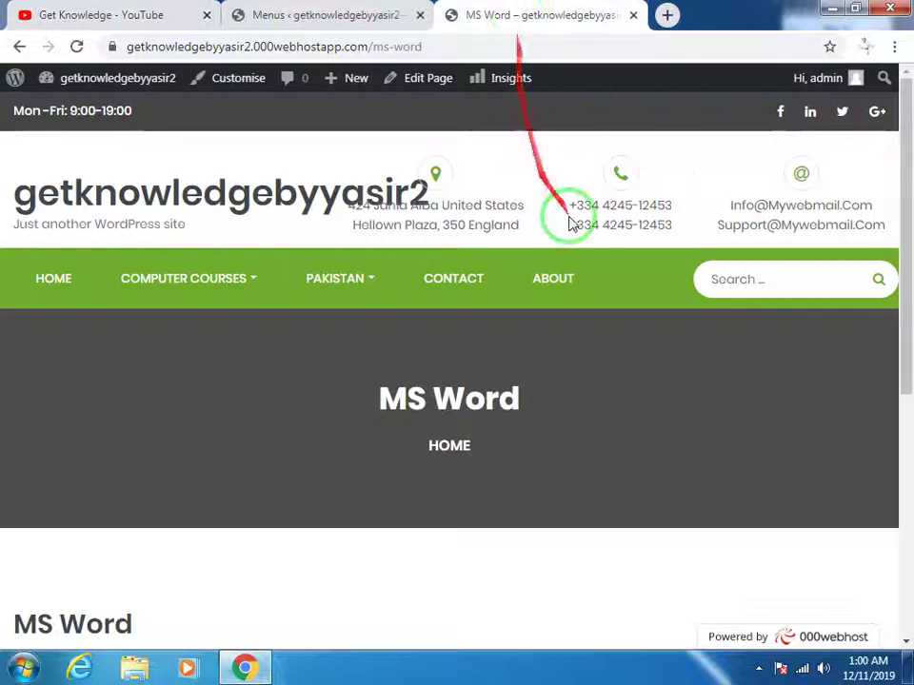